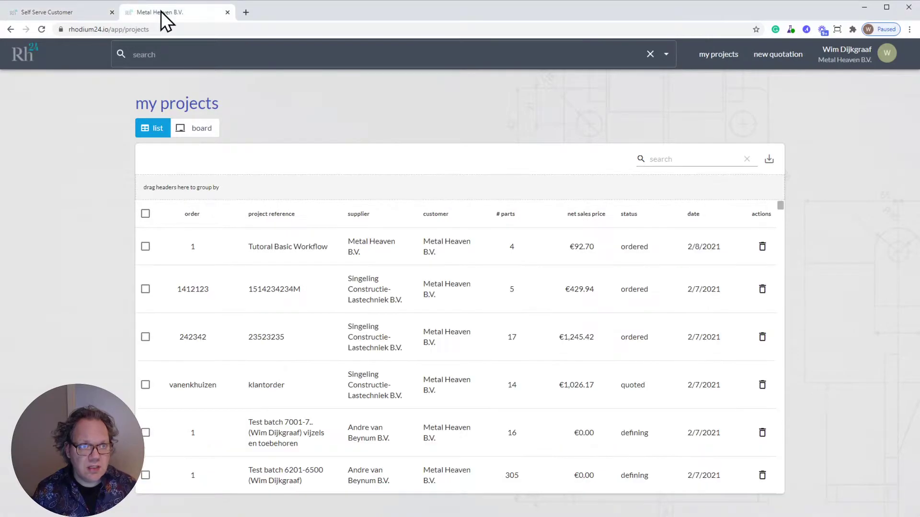
# Step: Toggle between the Self Serve Customer and Metal Heaven B.V. tabs, ending on the customer's empty project list
pyautogui.click(67, 12)
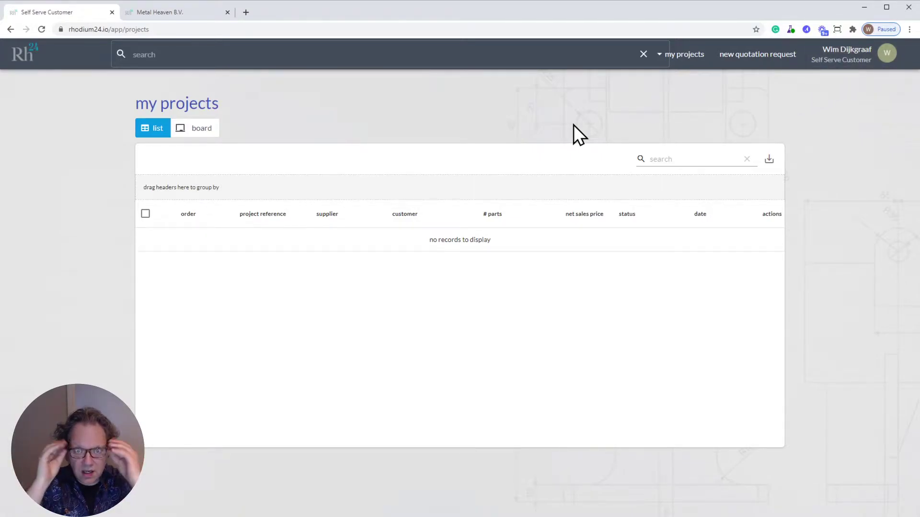
pyautogui.click(167, 10)
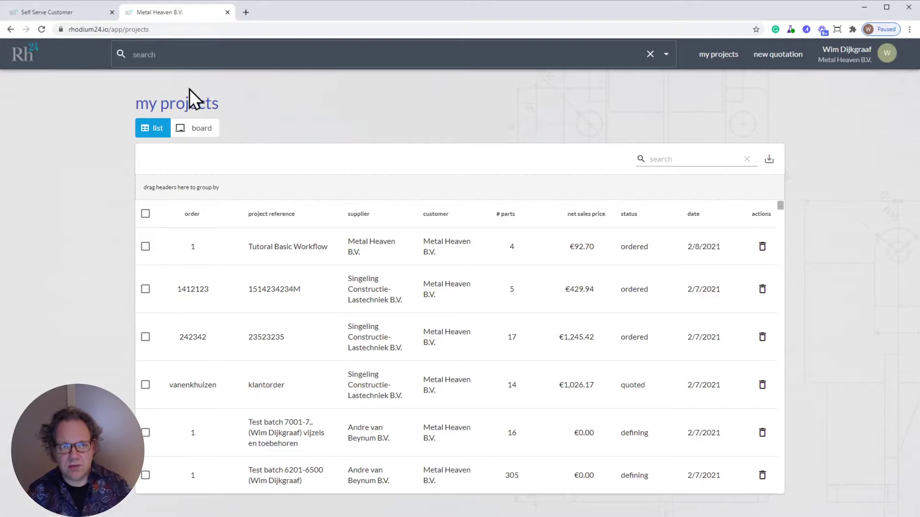
pyautogui.click(74, 11)
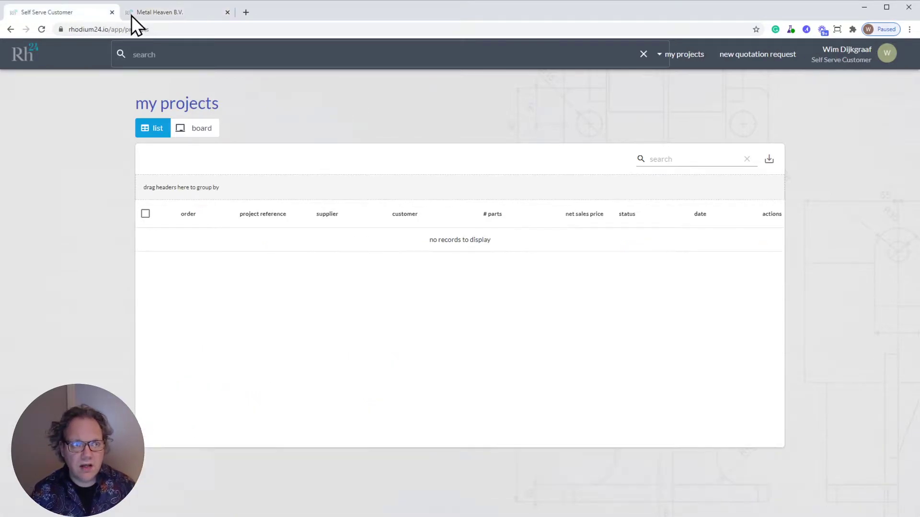
pyautogui.click(168, 10)
pyautogui.click(76, 14)
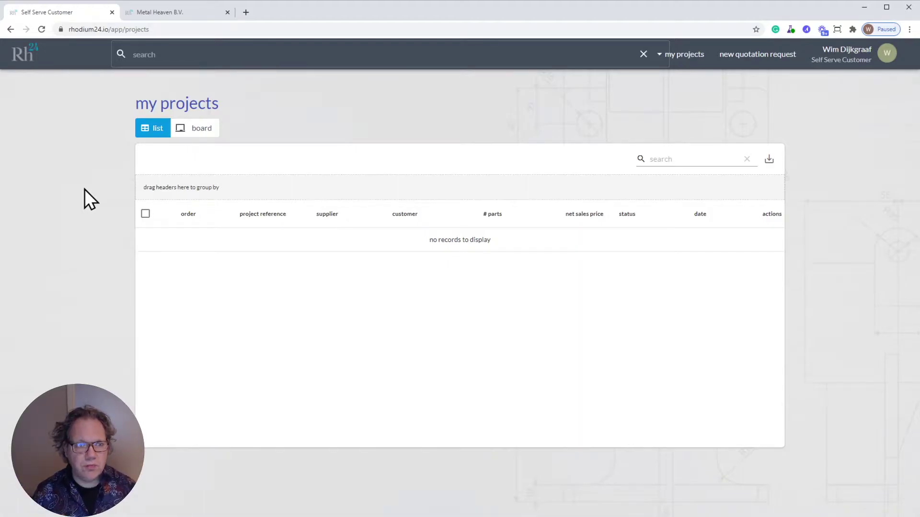
# Step: Start a new quotation request with project reference 'my reference demo portal' and create it
pyautogui.click(760, 53)
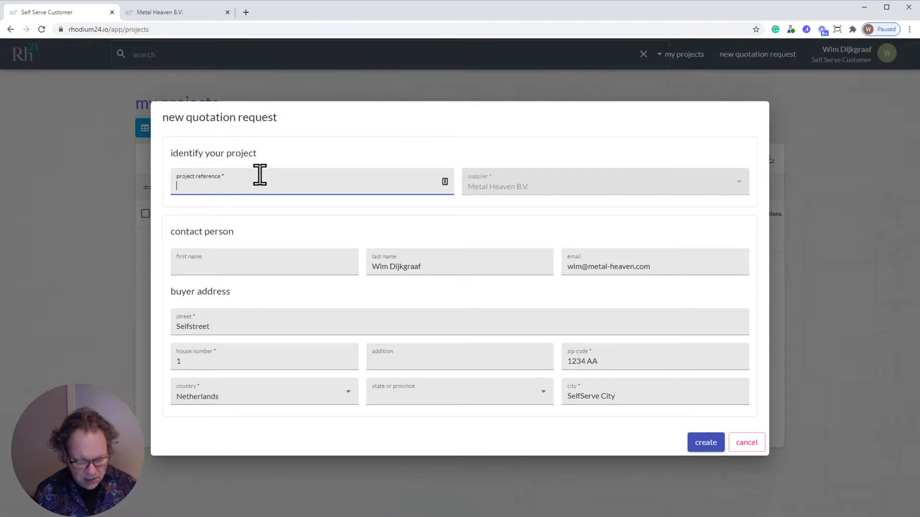
pyautogui.write('my refer')
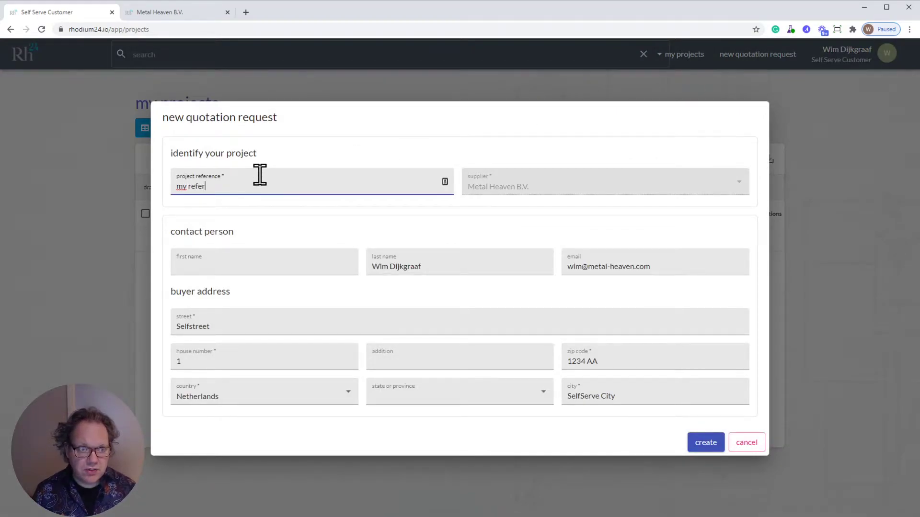
pyautogui.write('nce')
pyautogui.press('BackSpace')
pyautogui.press('BackSpace')
pyautogui.press('BackSpace')
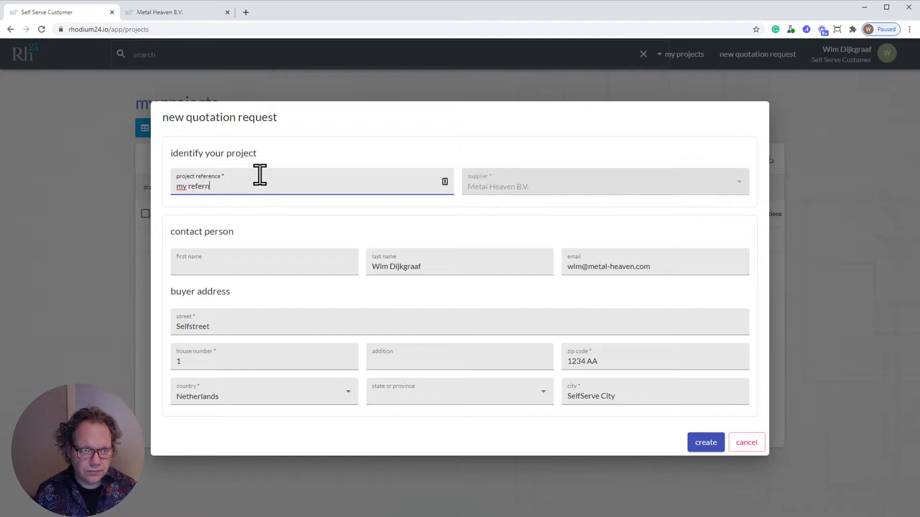
pyautogui.write('ence')
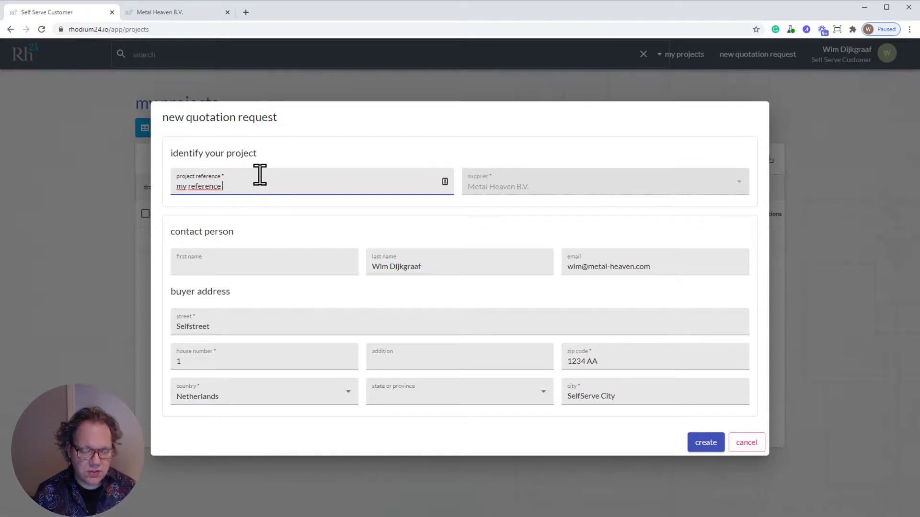
pyautogui.write(' d')
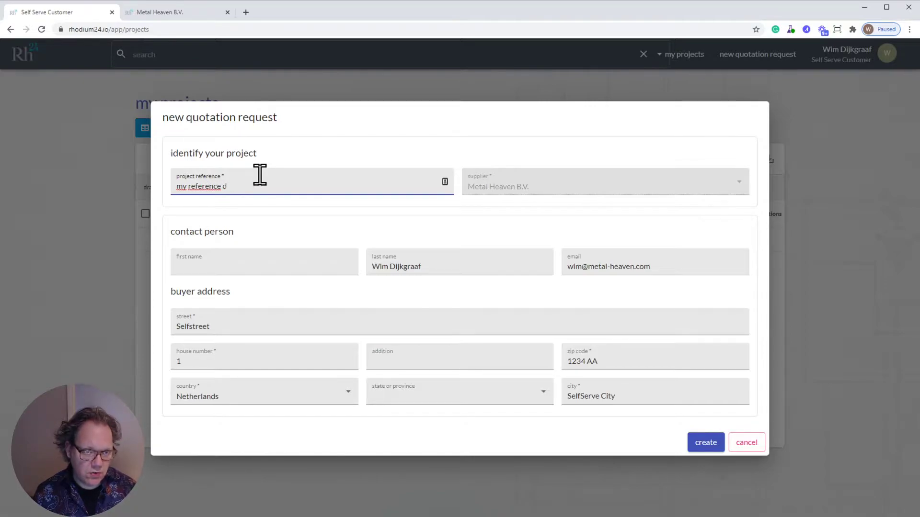
pyautogui.write('emo portal')
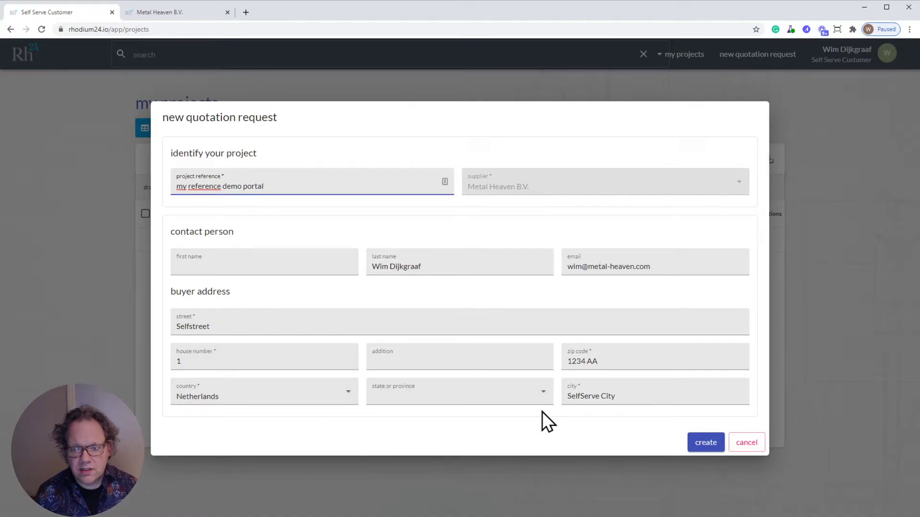
pyautogui.click(709, 444)
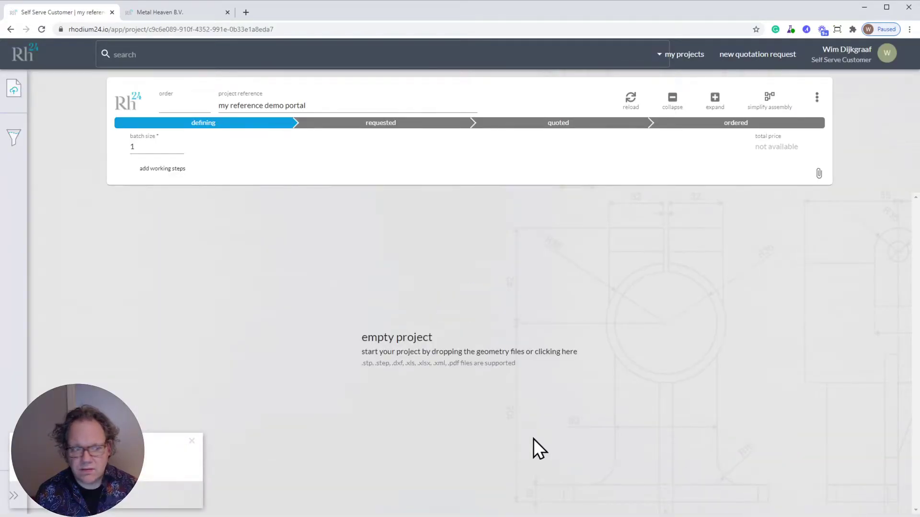
# Step: Dismiss the notification, drop simple_assembly.stp into the upload area and save it to the project
pyautogui.click(192, 440)
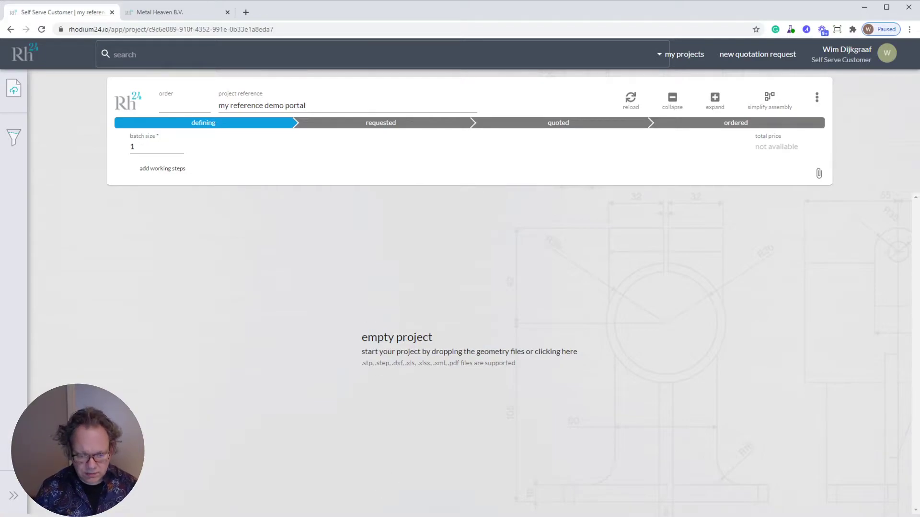
pyautogui.moveTo(496, 410); pyautogui.dragTo(787, 359)
pyautogui.click(881, 501)
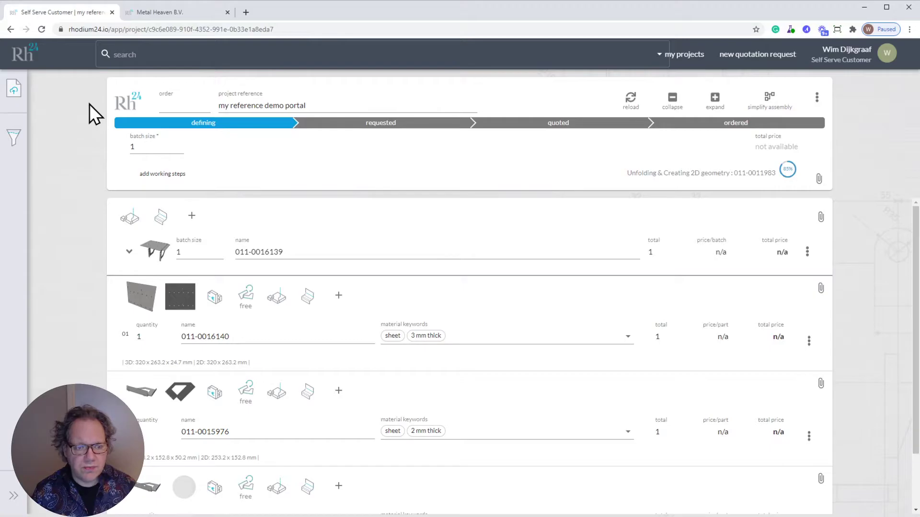
pyautogui.click(174, 15)
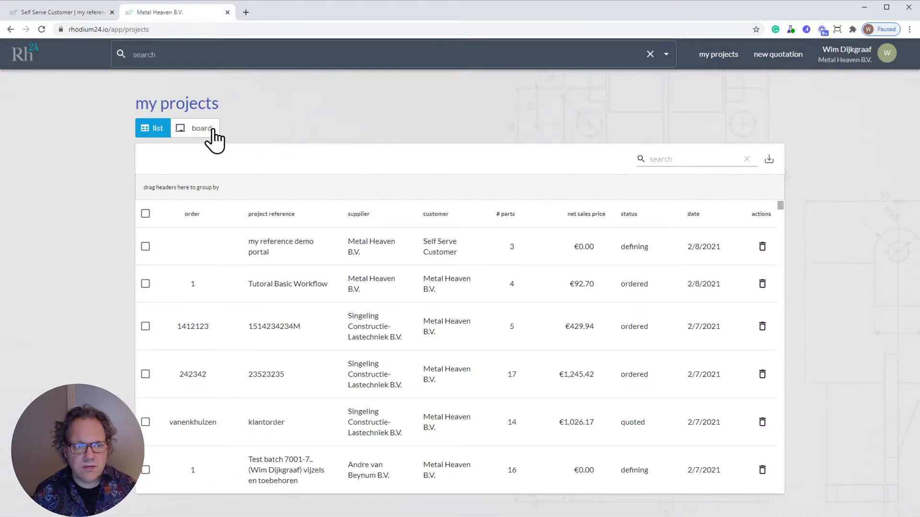
pyautogui.click(200, 130)
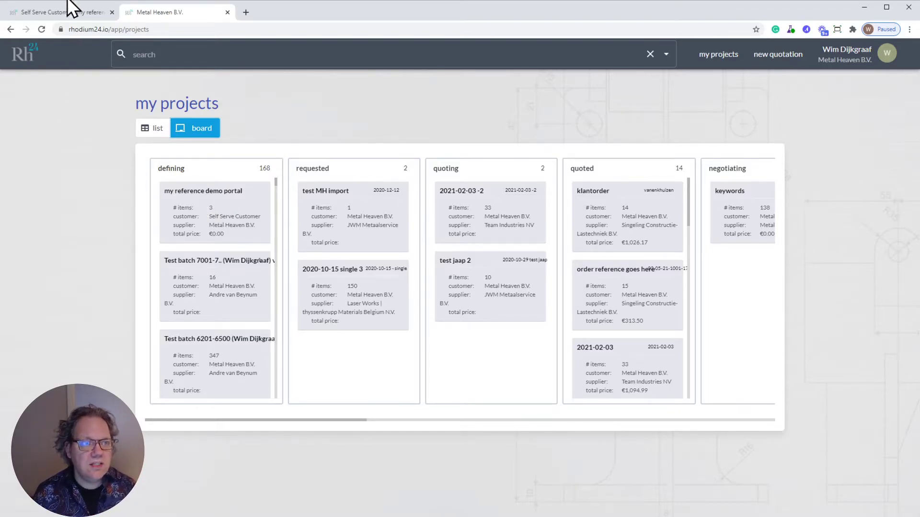
pyautogui.click(50, 16)
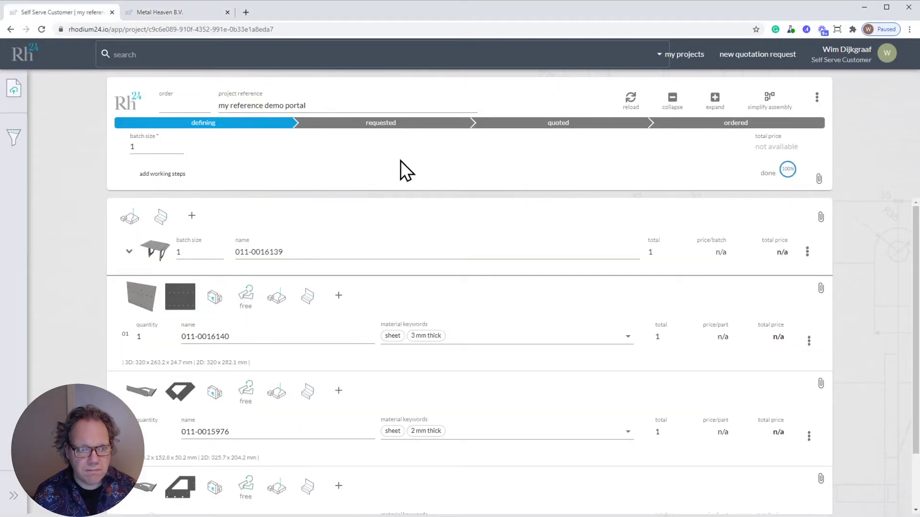
pyautogui.click(488, 335)
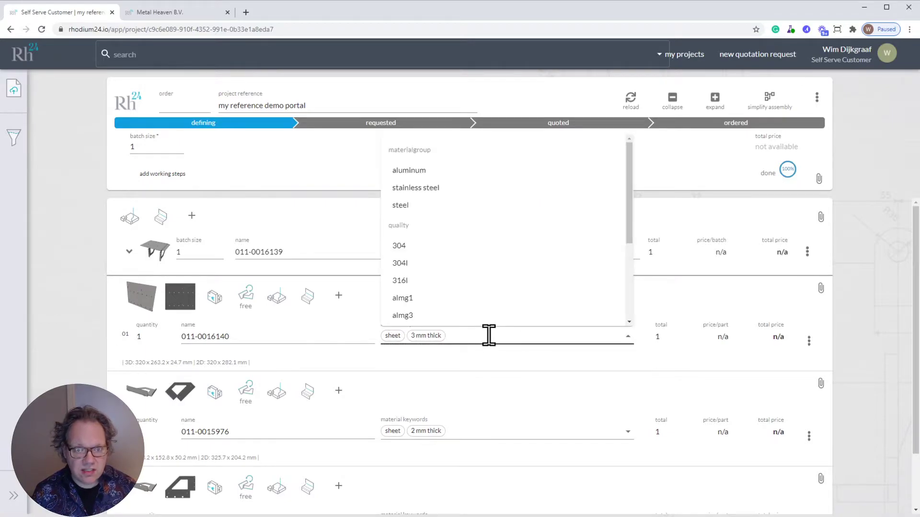
pyautogui.moveTo(629, 214); pyautogui.dragTo(616, 267)
pyautogui.click(495, 243)
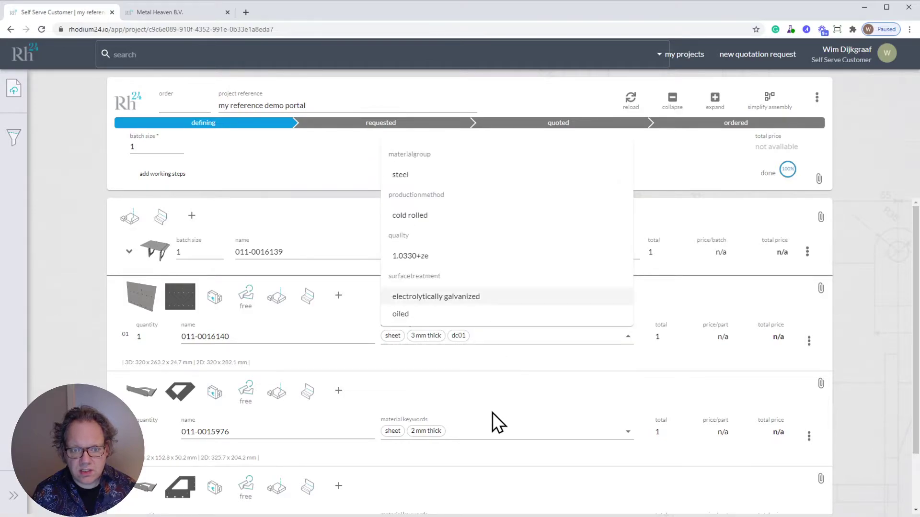
pyautogui.click(480, 429)
pyautogui.scroll(-3, 472, 369)
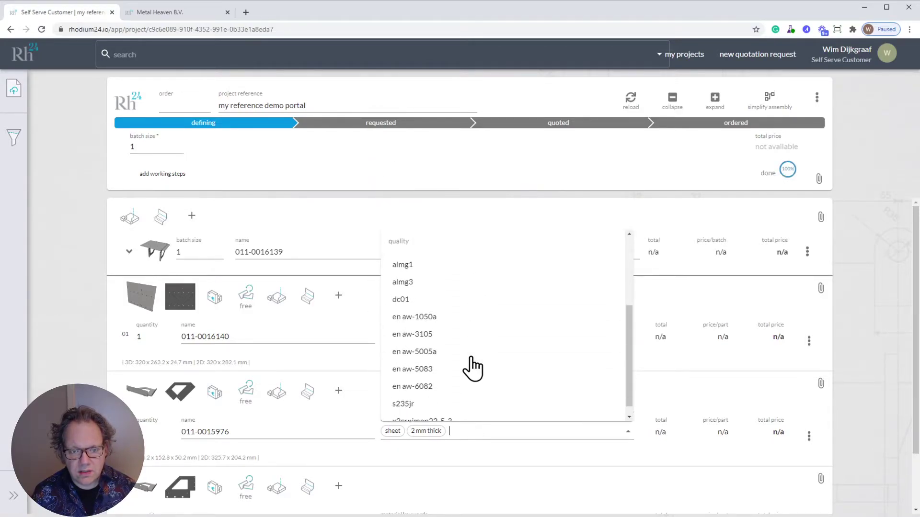
pyautogui.click(433, 299)
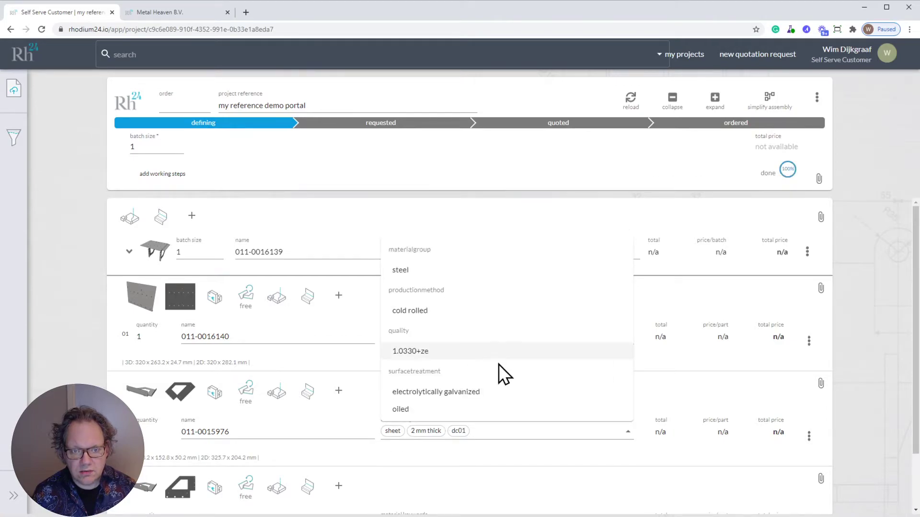
pyautogui.click(510, 474)
pyautogui.scroll(-2, 511, 474)
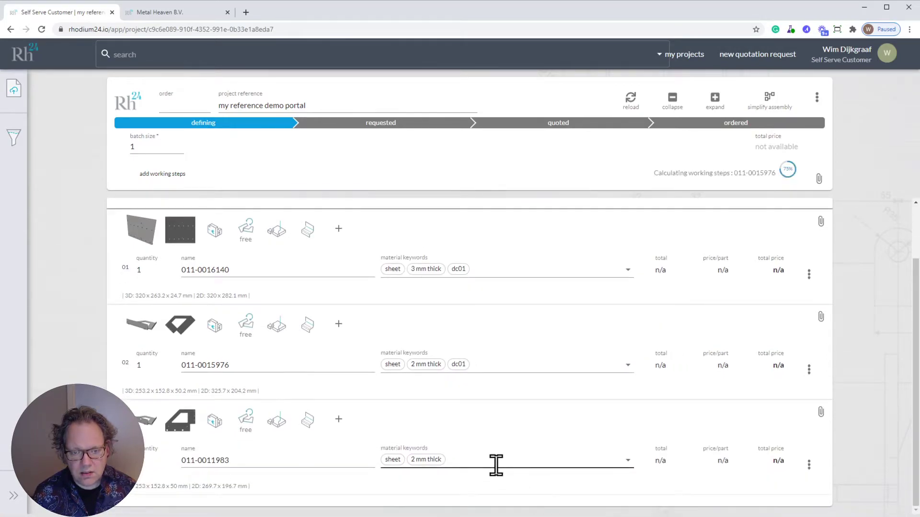
pyautogui.click(495, 465)
pyautogui.write('dc')
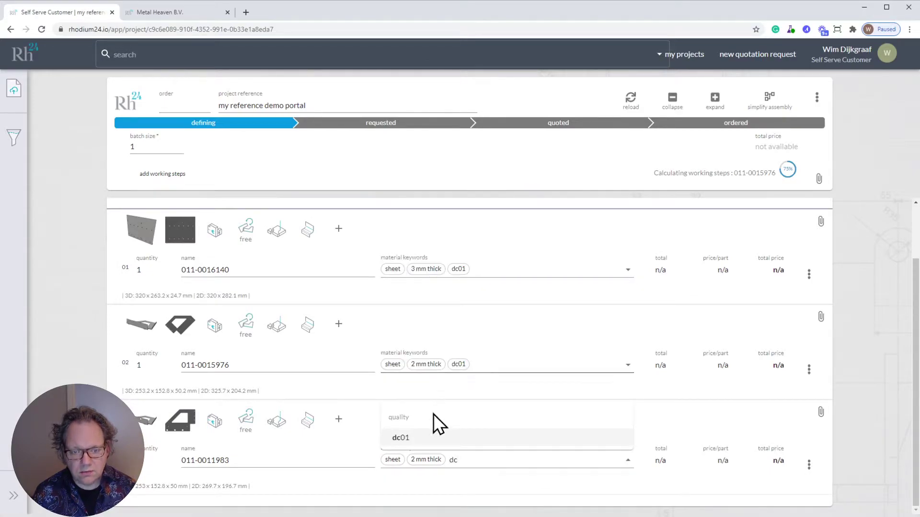
pyautogui.click(421, 437)
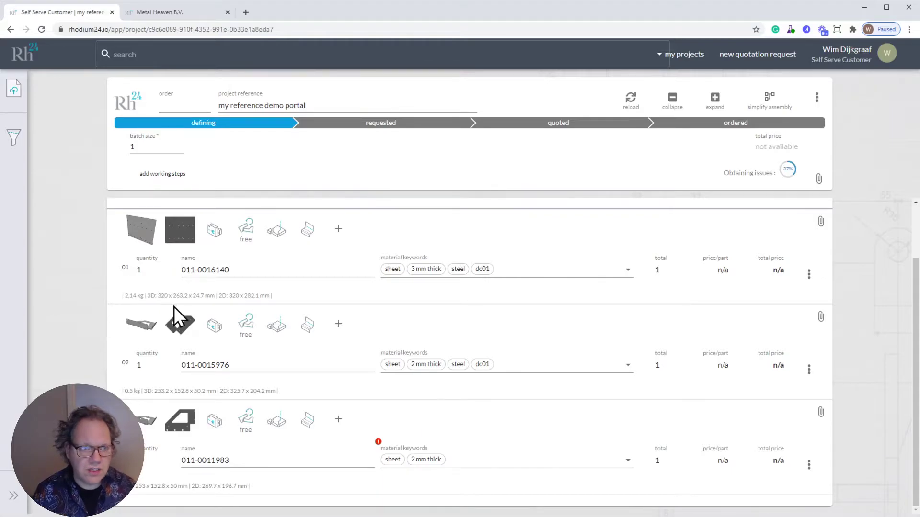
pyautogui.click(160, 251)
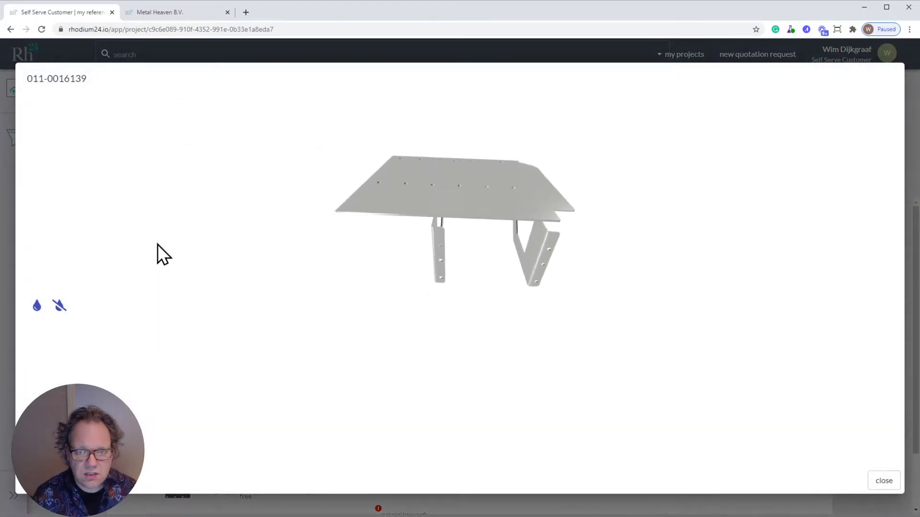
pyautogui.moveTo(494, 293); pyautogui.dragTo(379, 321)
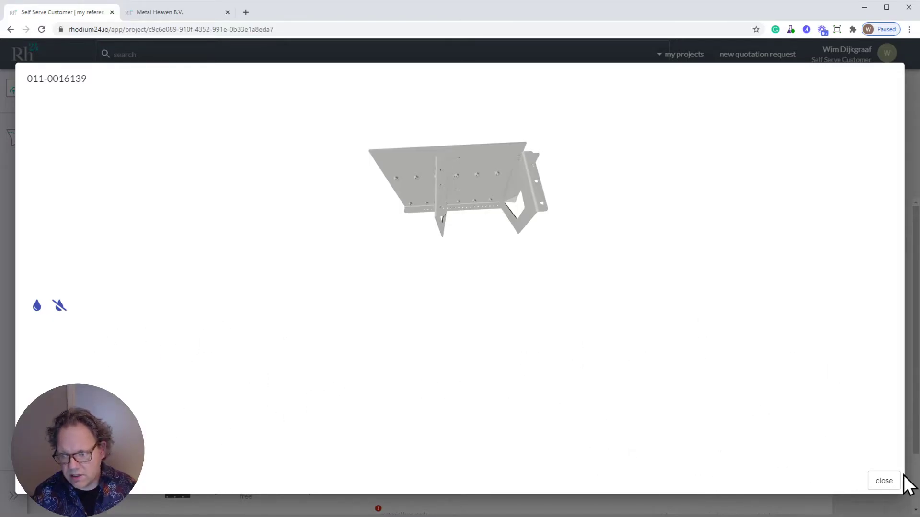
pyautogui.click(889, 482)
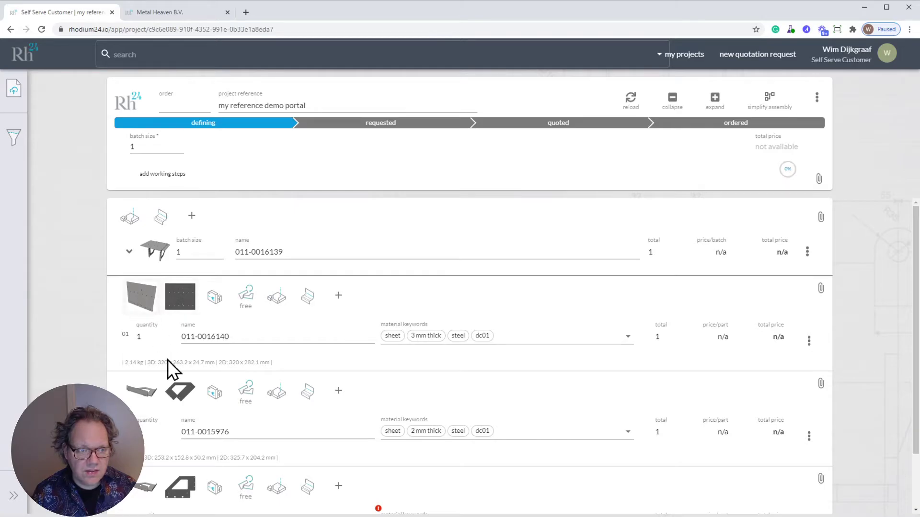
pyautogui.click(143, 302)
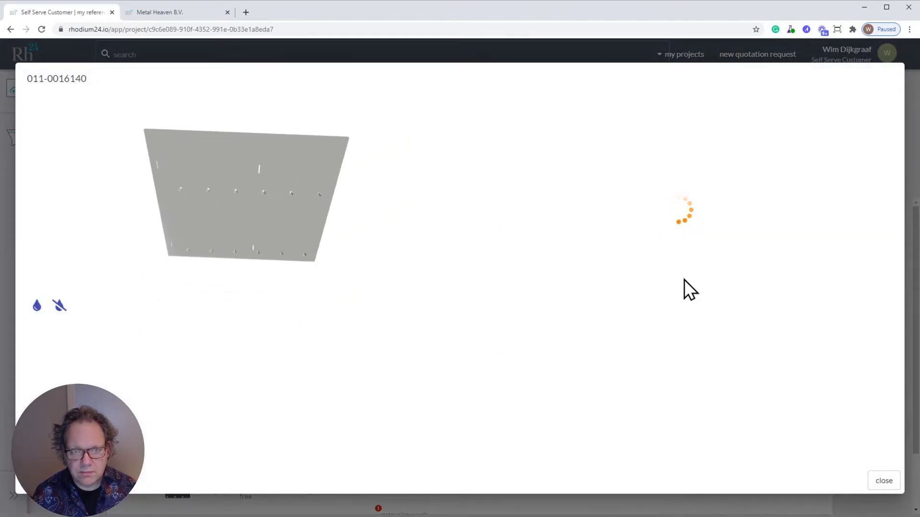
pyautogui.click(884, 481)
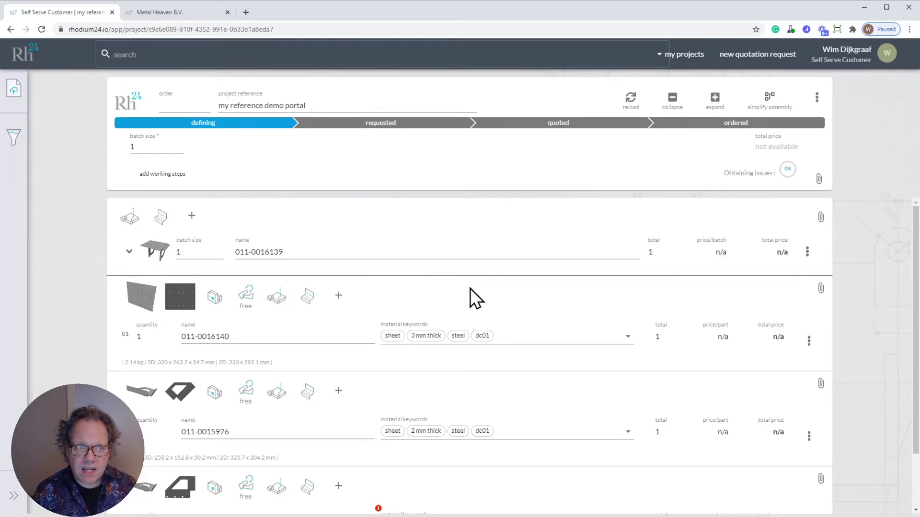
pyautogui.doubleClick(132, 147)
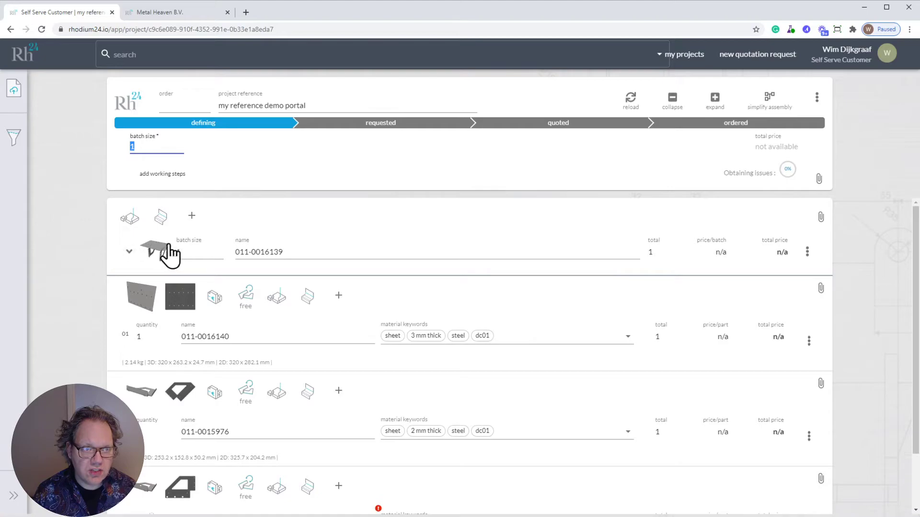
pyautogui.doubleClick(178, 252)
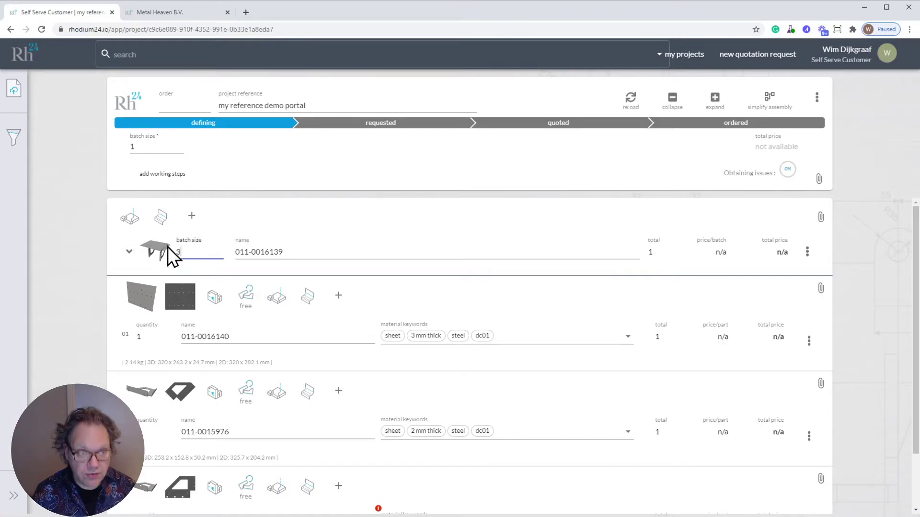
pyautogui.write('3')
pyautogui.click(67, 246)
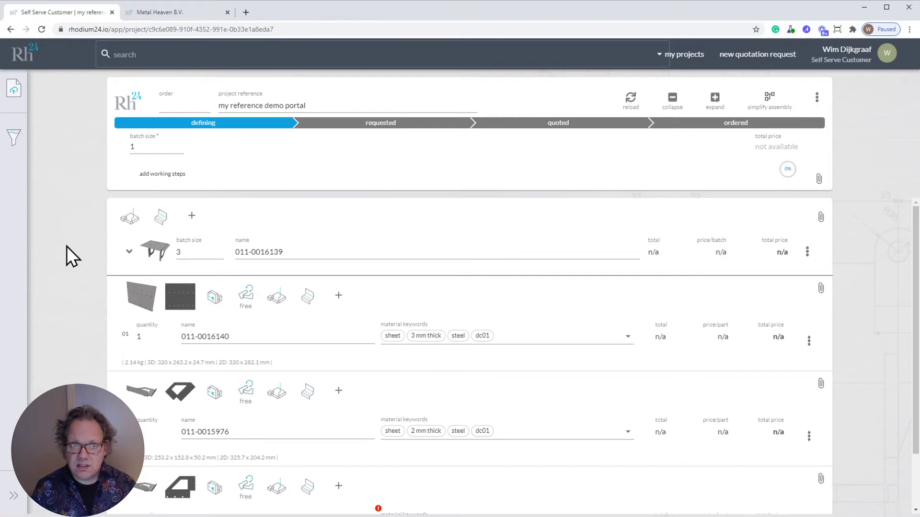
# Step: Submit the project as a request and inspect the assembly and part names and quantities
pyautogui.click(392, 124)
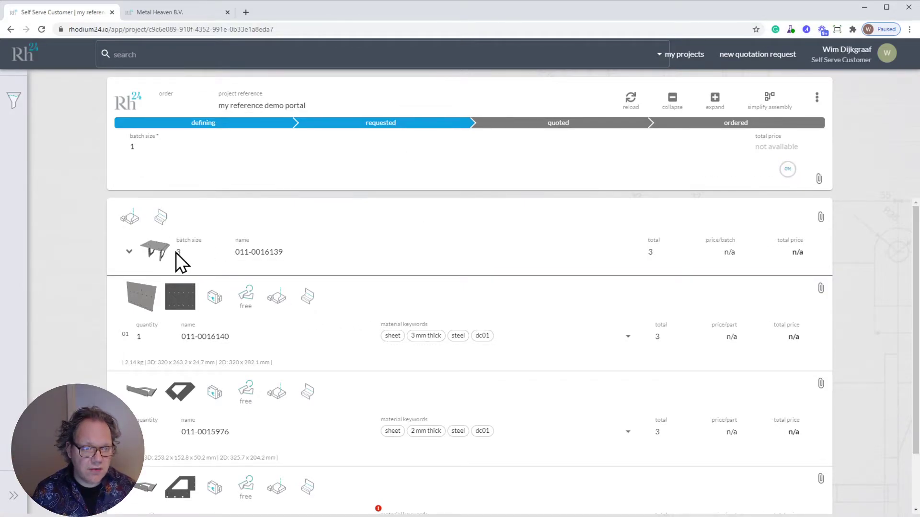
pyautogui.tripleClick(273, 251)
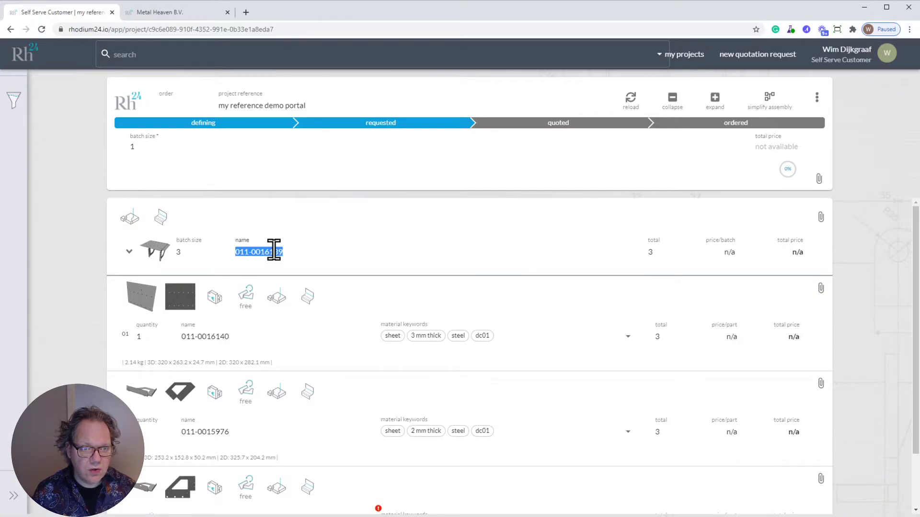
pyautogui.tripleClick(215, 336)
pyautogui.doubleClick(156, 336)
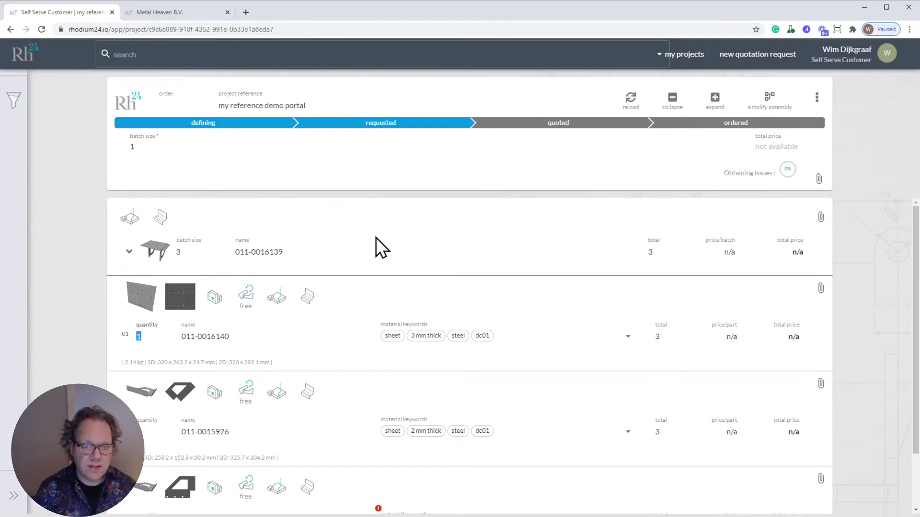
pyautogui.scroll(-1, 570, 354)
pyautogui.scroll(1, 571, 355)
pyautogui.scroll(-1, 570, 354)
pyautogui.scroll(1, 569, 346)
pyautogui.scroll(-1, 569, 346)
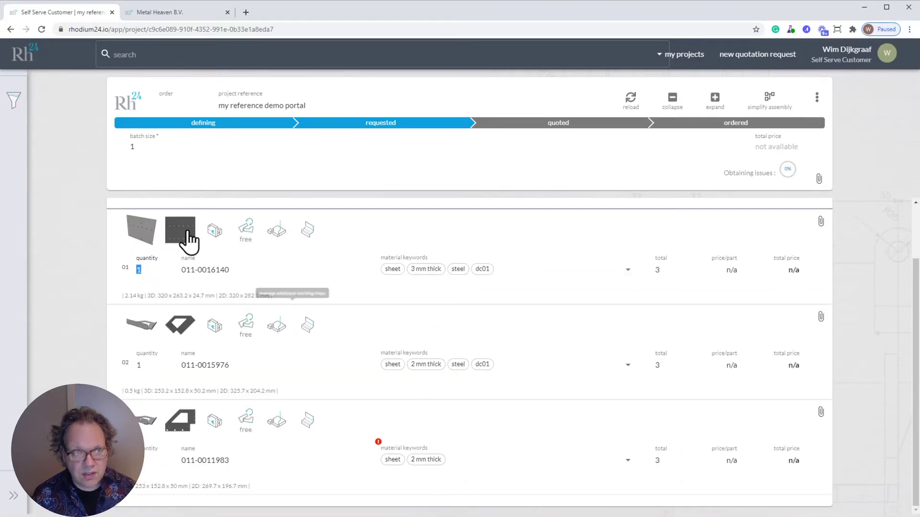
pyautogui.click(226, 123)
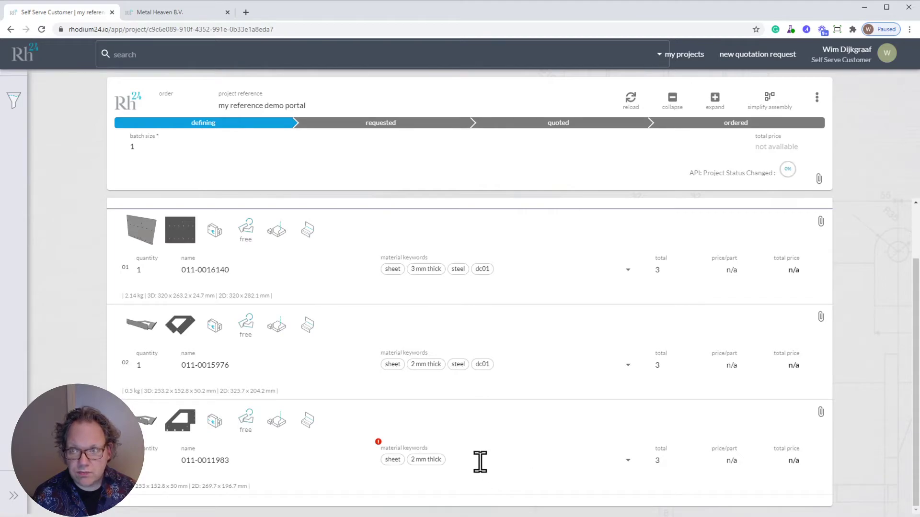
pyautogui.click(480, 461)
pyautogui.write('dc01')
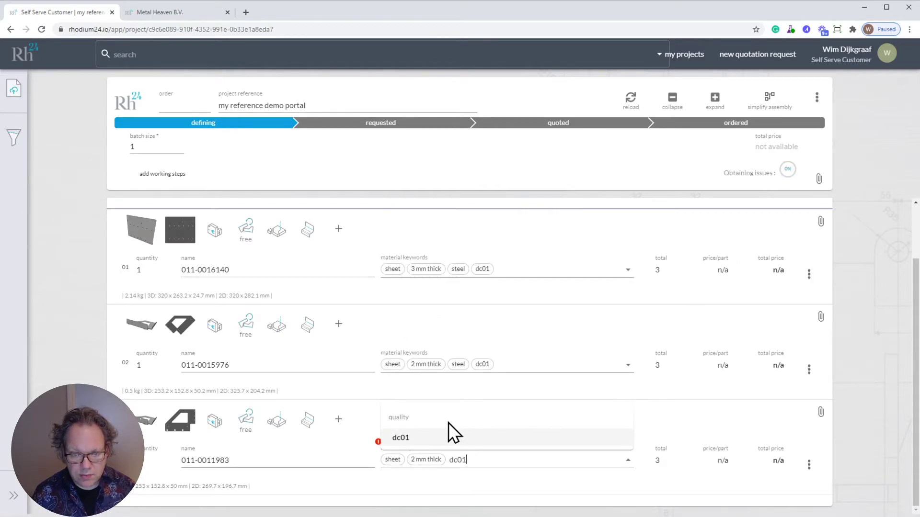
pyautogui.click(411, 439)
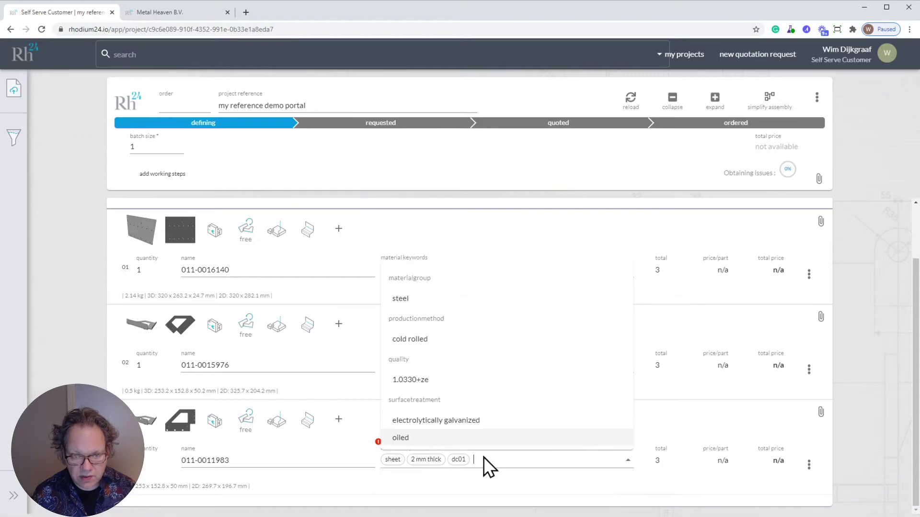
pyautogui.click(667, 481)
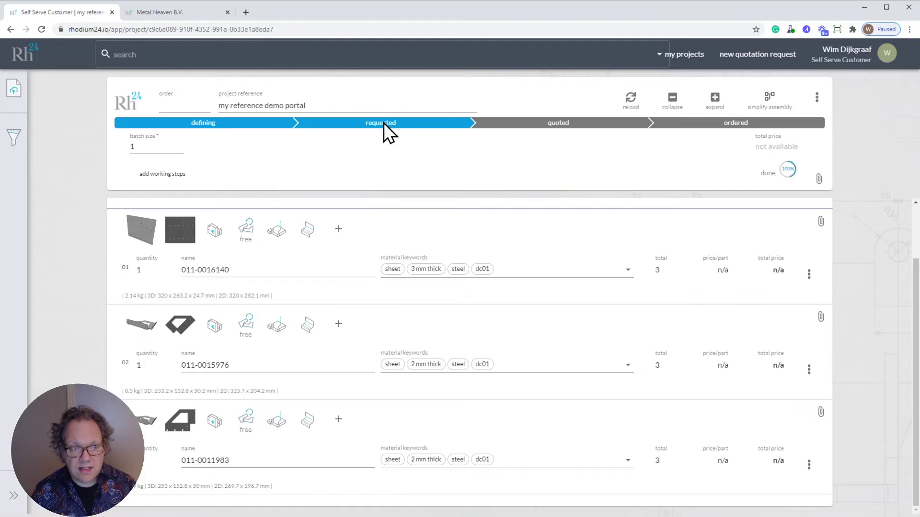
# Step: On the Metal Heaven B.V. board, move the project card into quoting, then return to the customer tab
pyautogui.click(178, 15)
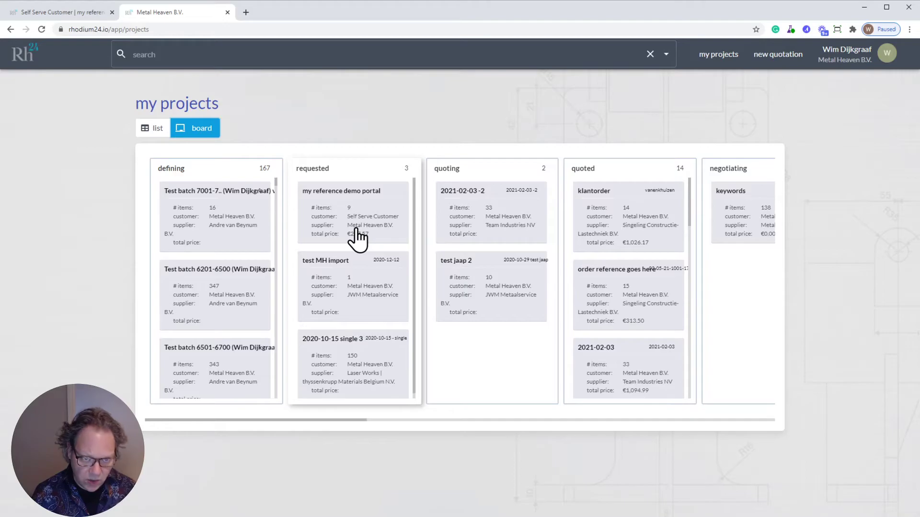
pyautogui.moveTo(339, 206); pyautogui.dragTo(466, 206)
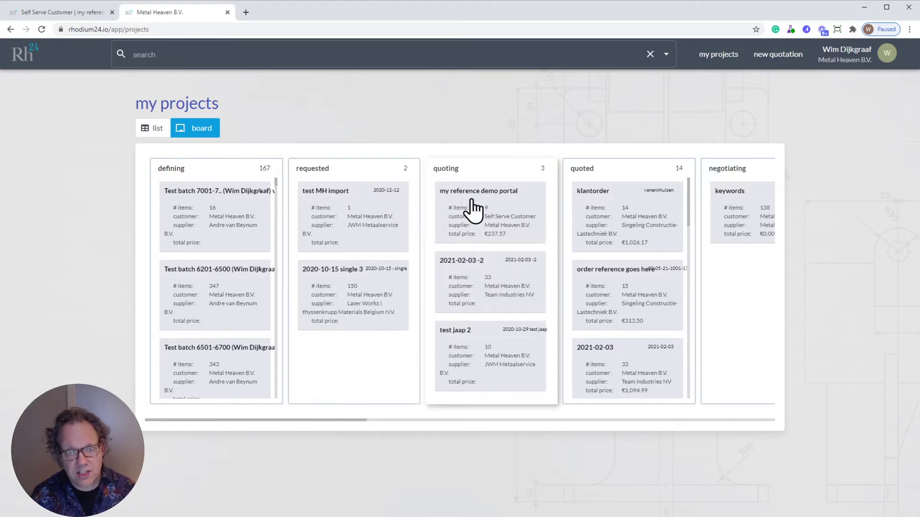
pyautogui.click(65, 12)
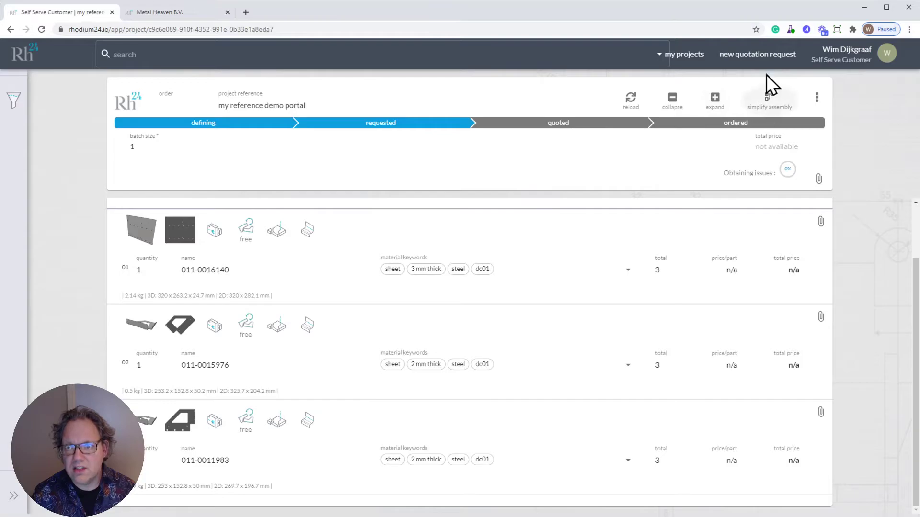
pyautogui.click(688, 56)
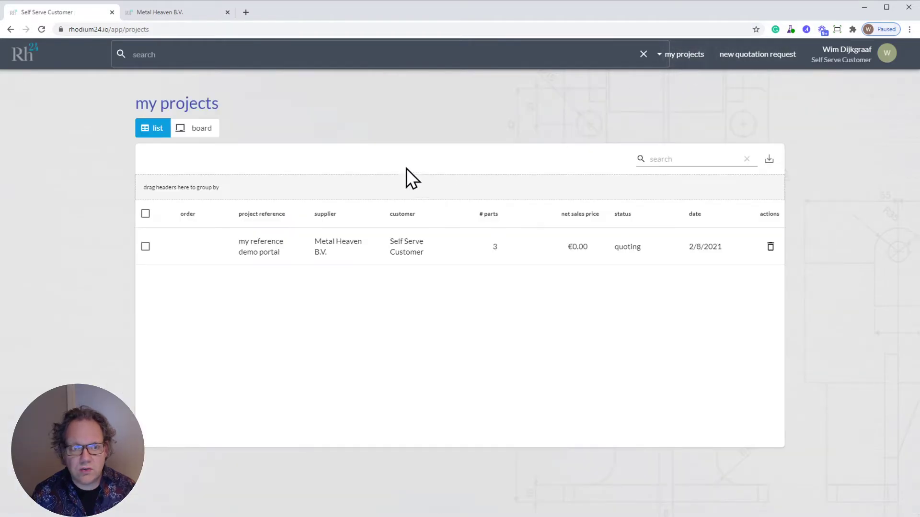
pyautogui.click(196, 130)
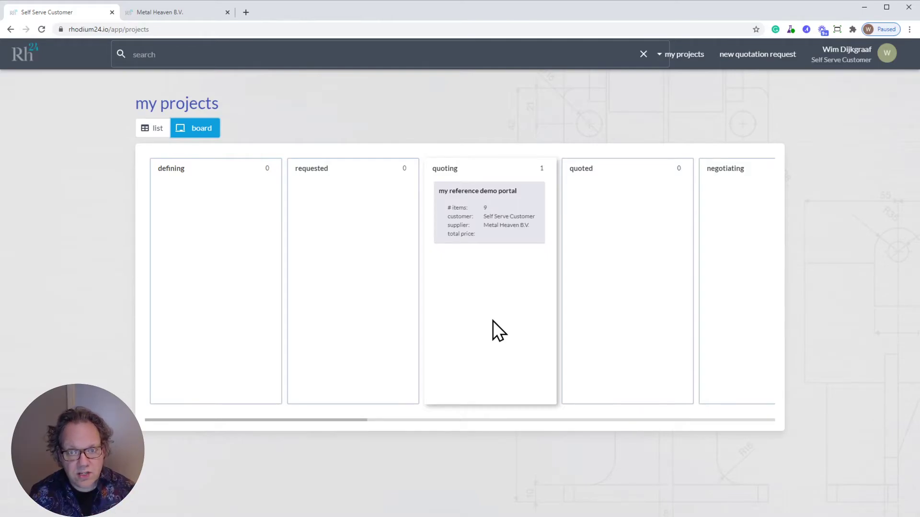
pyautogui.click(169, 15)
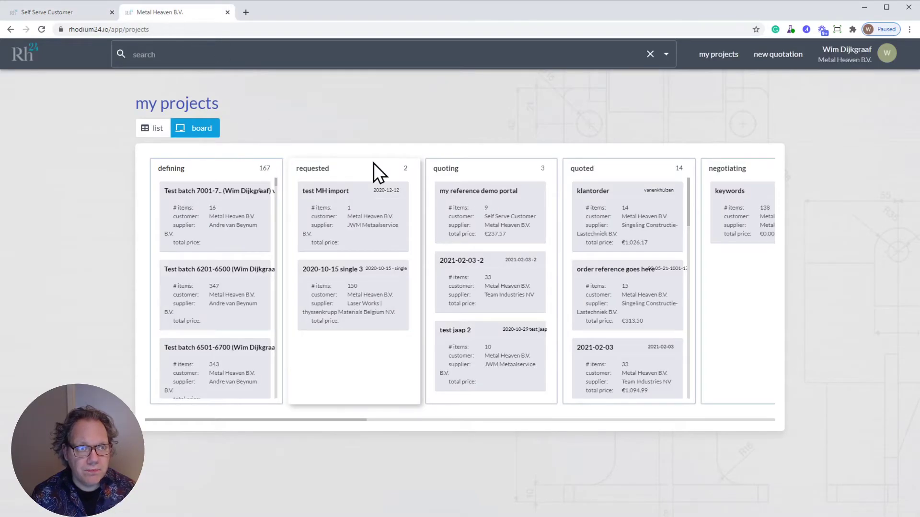
pyautogui.click(81, 14)
pyautogui.click(481, 192)
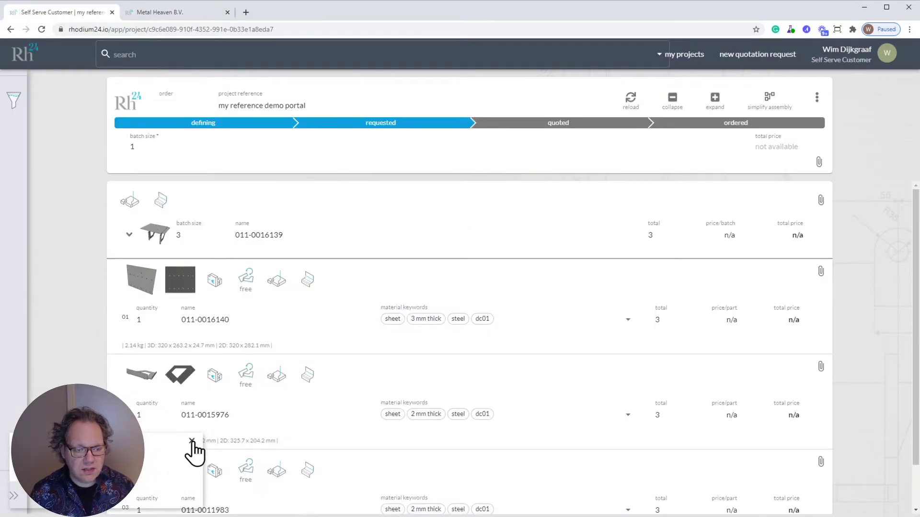
# Step: Open the my reference demo portal project in the Metal Heaven B.V. supplier view
pyautogui.click(193, 441)
pyautogui.click(168, 10)
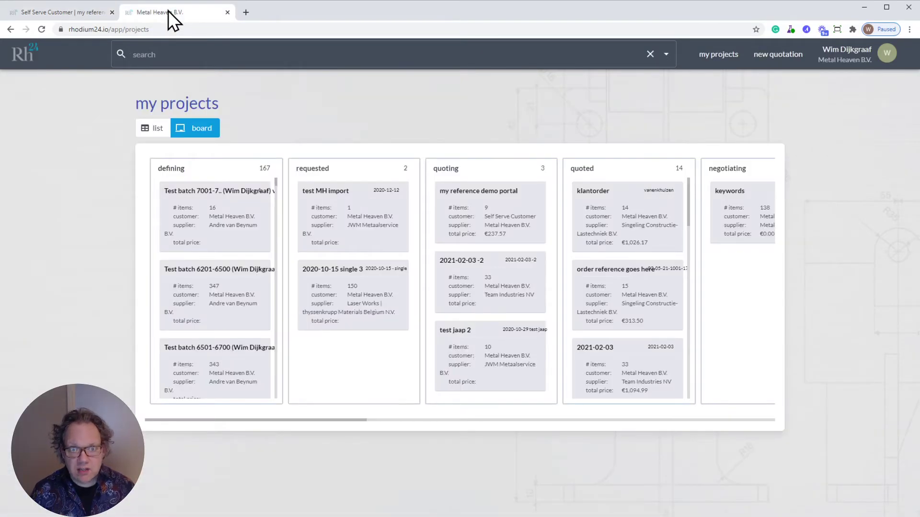
pyautogui.click(481, 205)
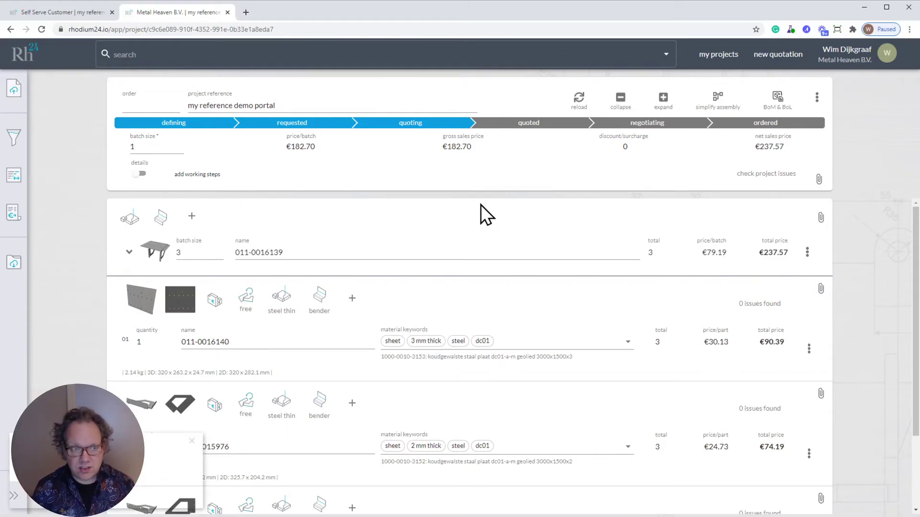
pyautogui.click(192, 441)
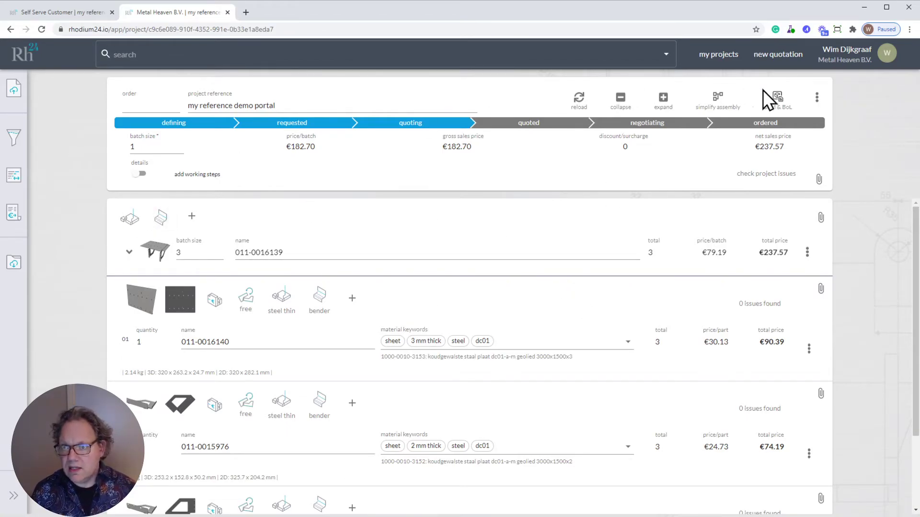
# Step: Switch to the purchasing view grouped by sheet material and bring up the cost-driver chart
pyautogui.click(777, 99)
pyautogui.click(791, 139)
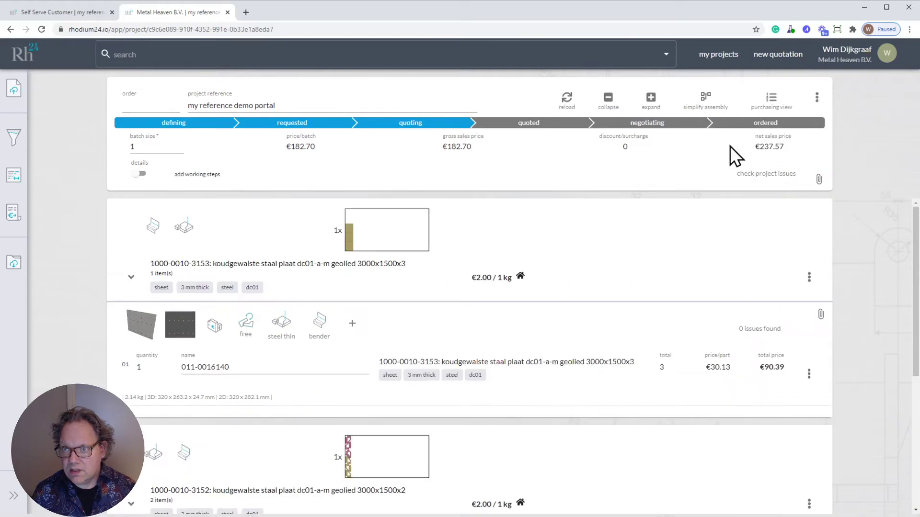
pyautogui.scroll(-5, 584, 345)
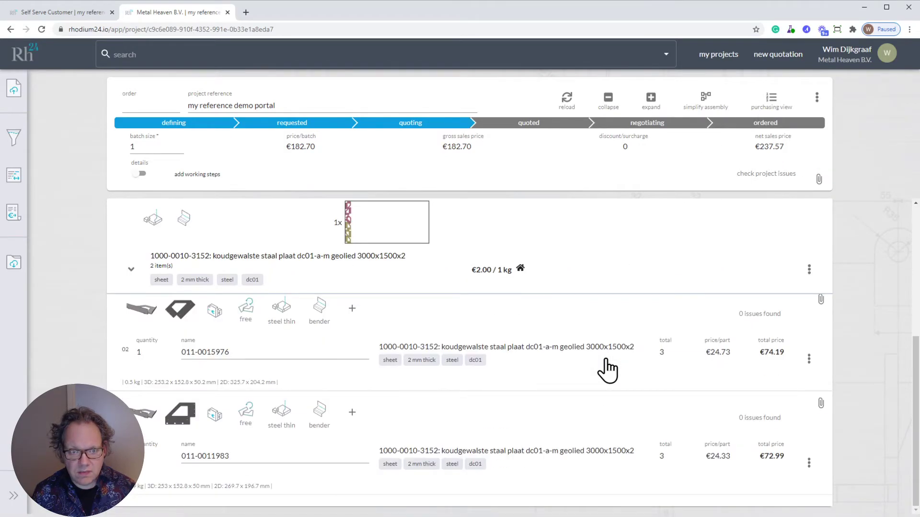
pyautogui.scroll(5, 468, 298)
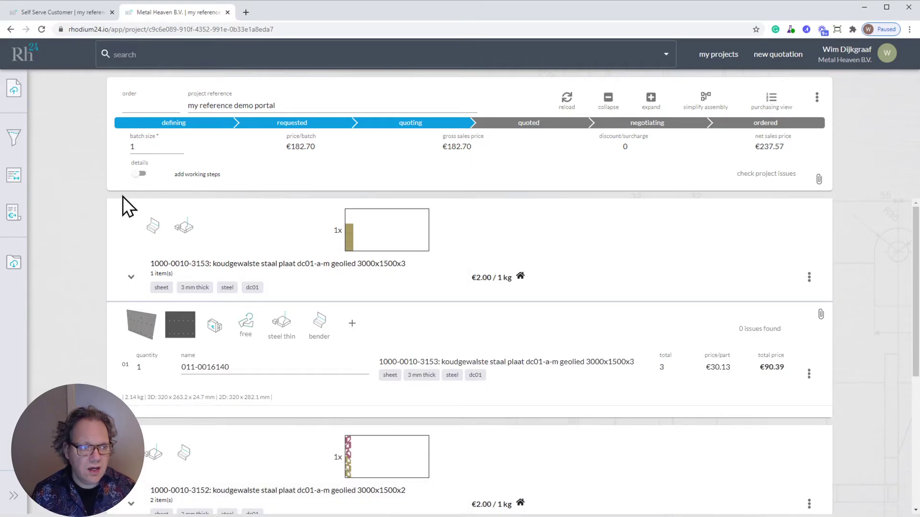
pyautogui.click(15, 178)
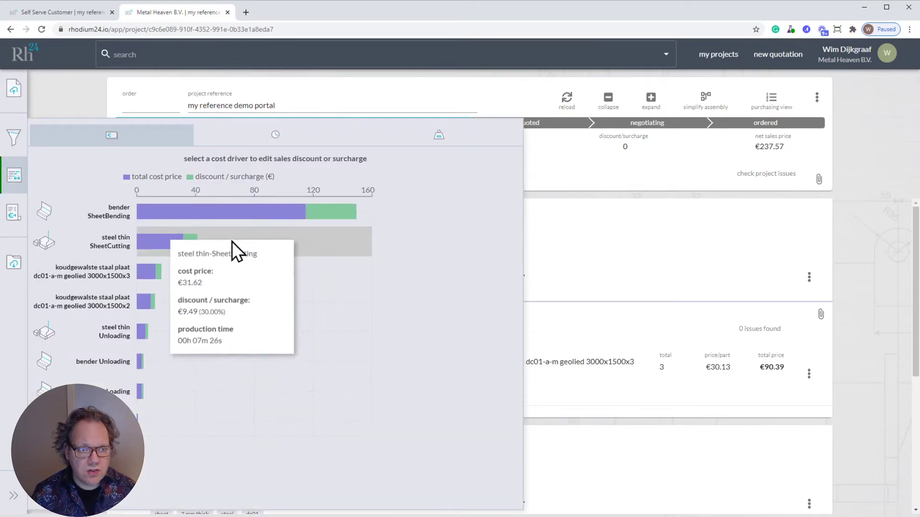
# Step: Change the steel thin SheetCutting surcharge from 30% to 50%, save it, and close the chart
pyautogui.click(175, 240)
pyautogui.click(486, 277)
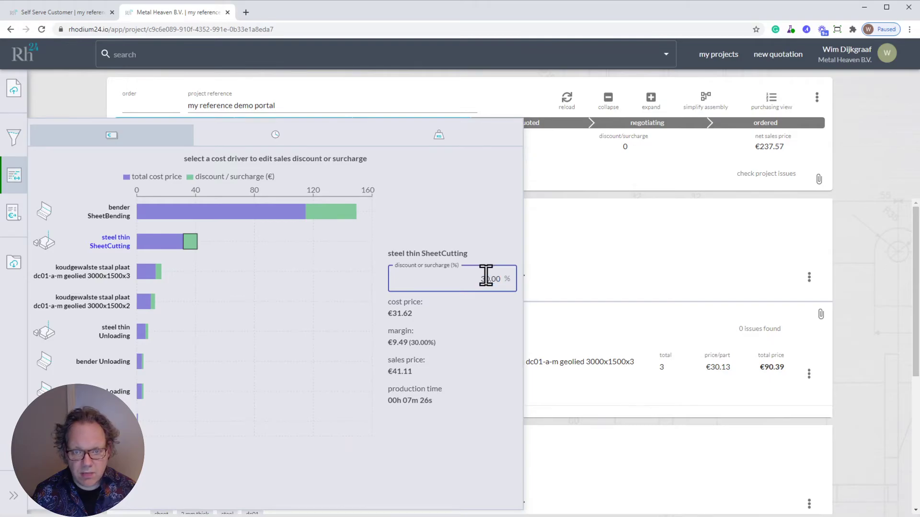
pyautogui.write('50')
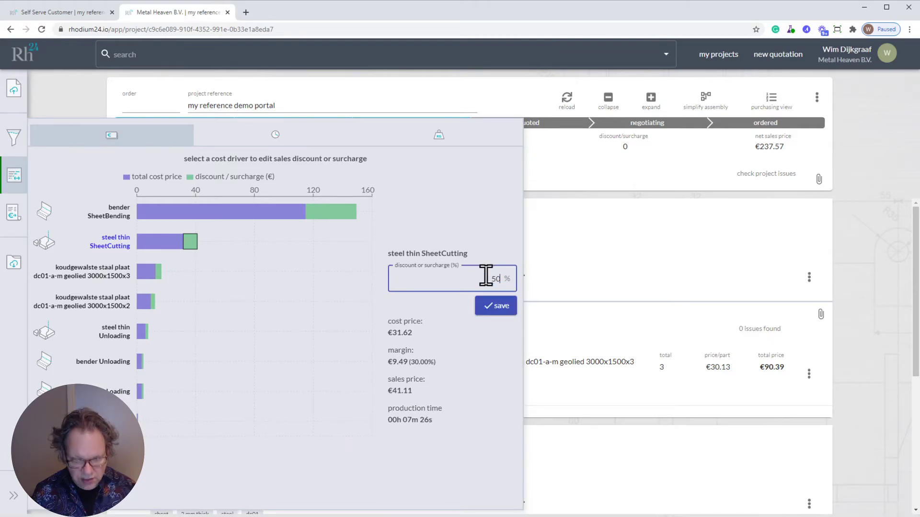
pyautogui.click(498, 309)
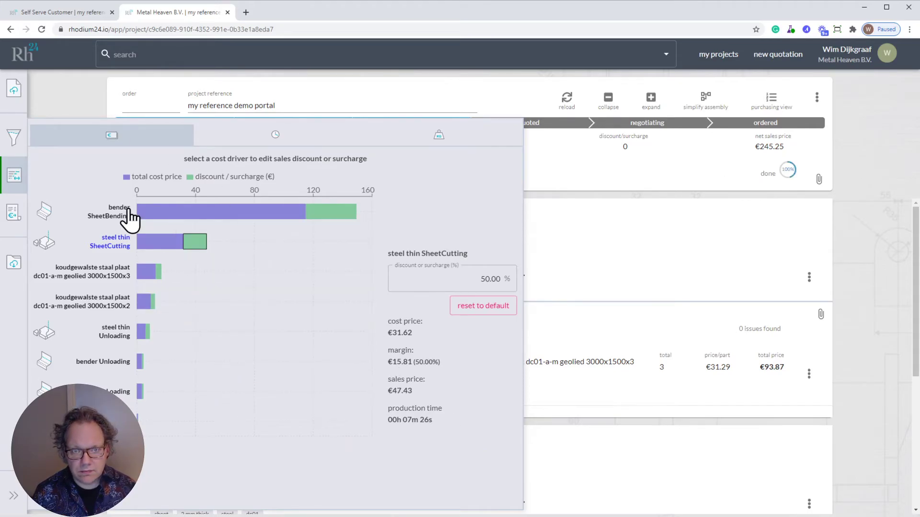
pyautogui.click(103, 140)
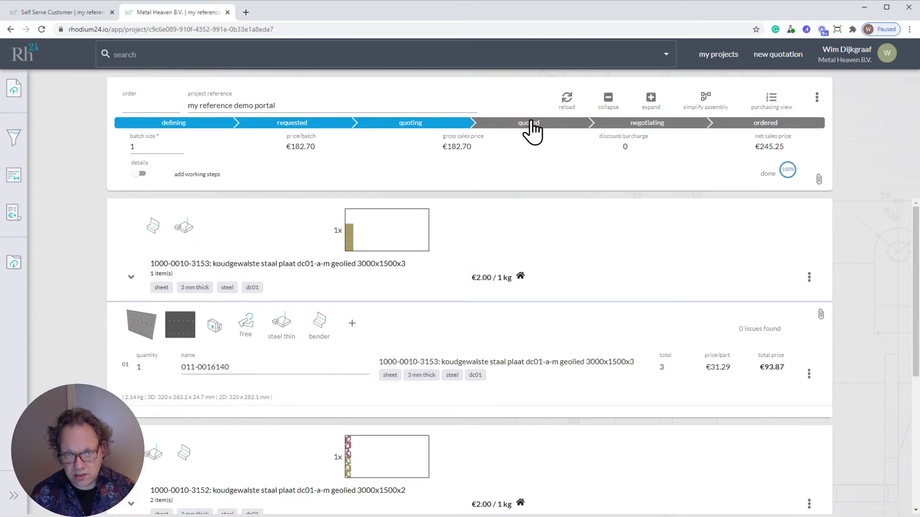
# Step: Switch between the supplier and customer tabs, ending on the customer's quoted project at €245.25
pyautogui.click(81, 16)
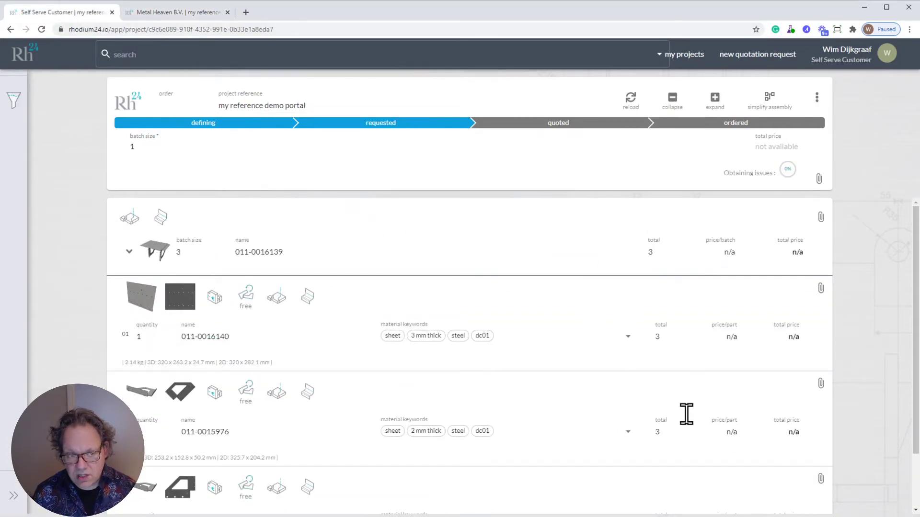
pyautogui.click(170, 12)
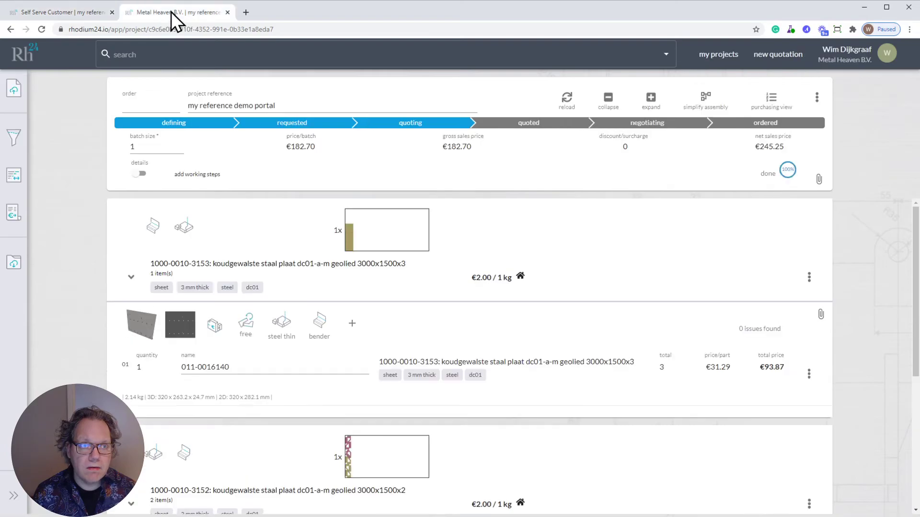
pyautogui.click(77, 16)
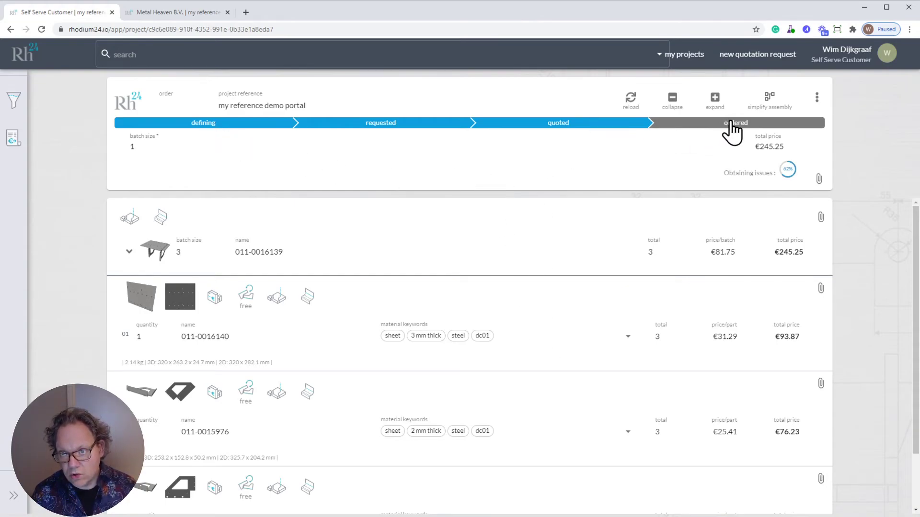
pyautogui.click(816, 98)
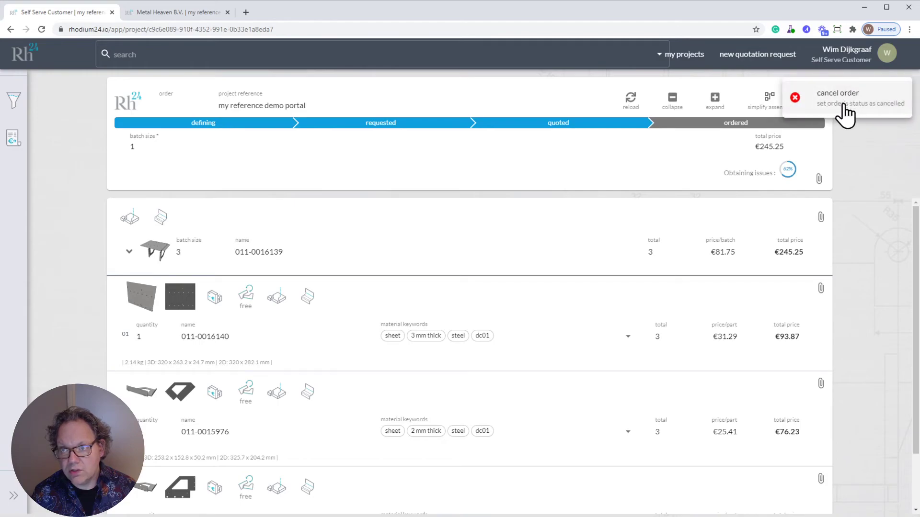
pyautogui.click(859, 149)
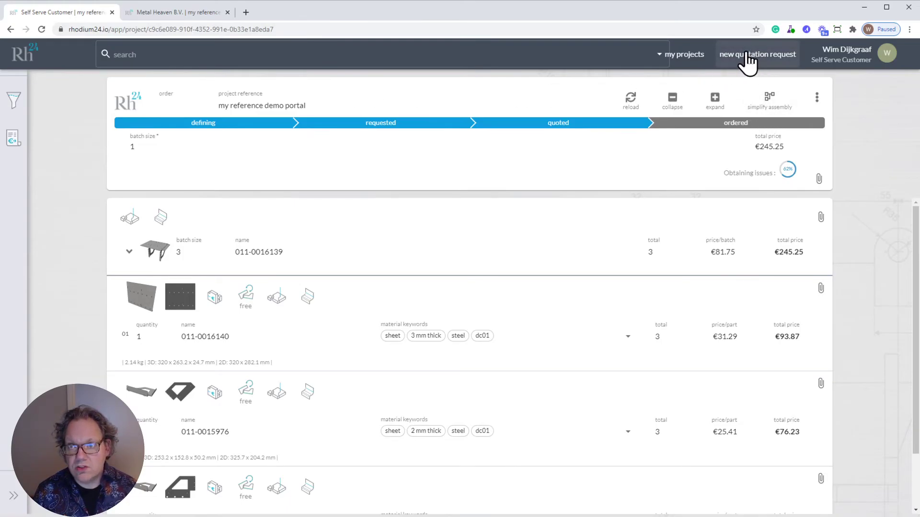
pyautogui.click(687, 55)
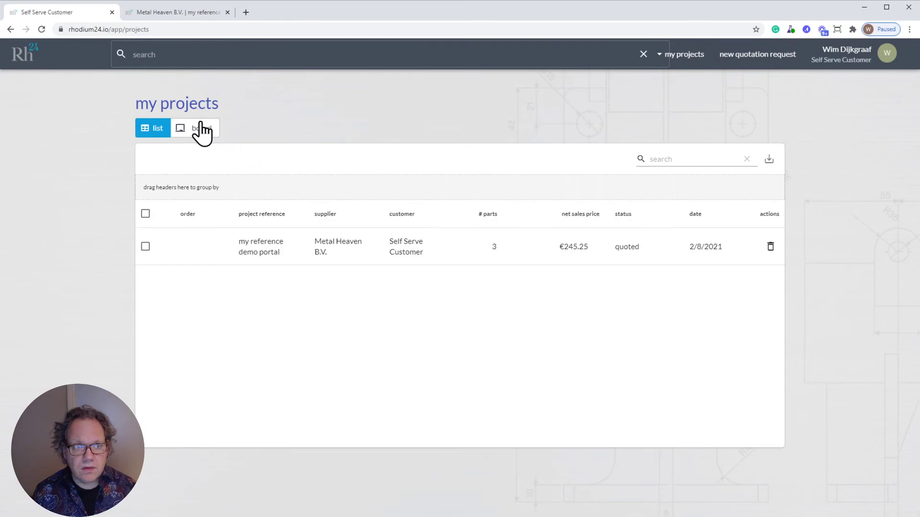
pyautogui.click(197, 128)
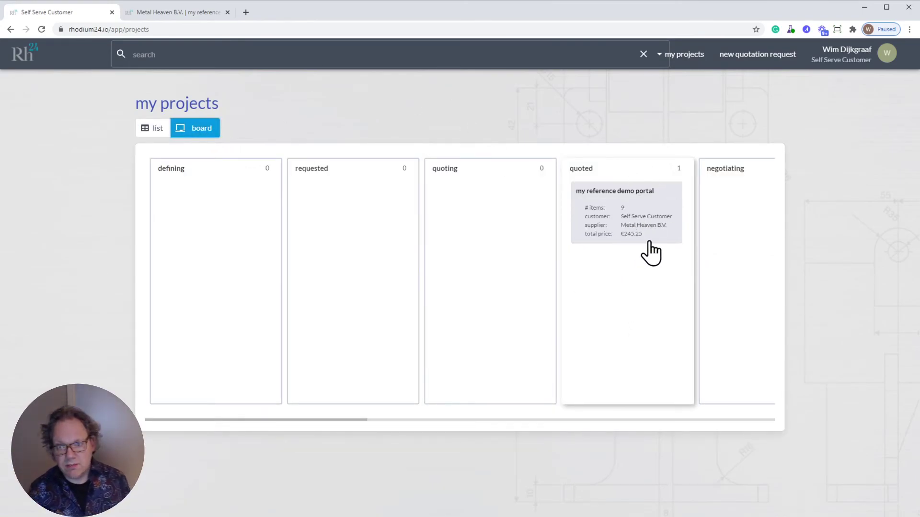
pyautogui.click(634, 233)
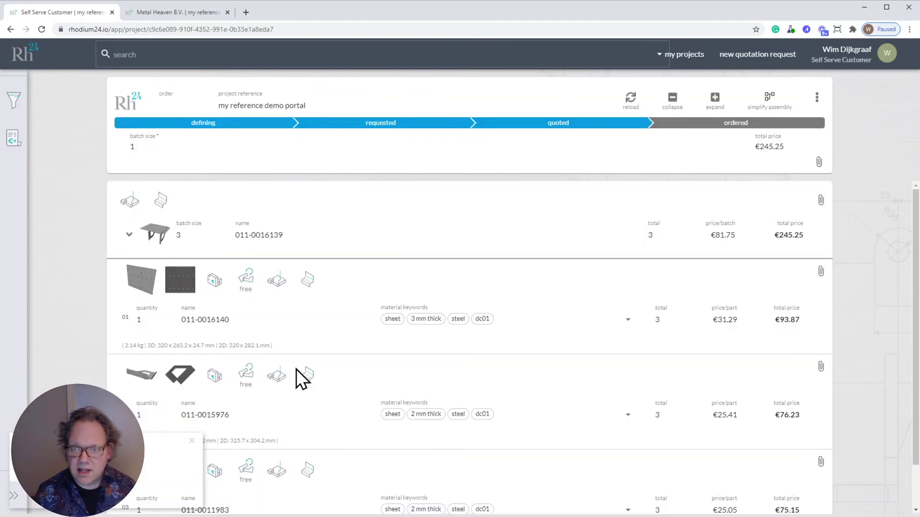
pyautogui.click(191, 441)
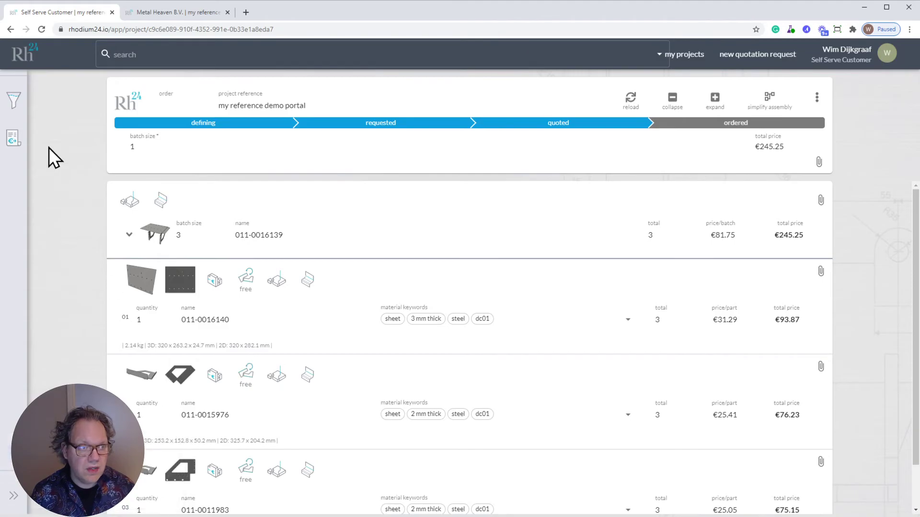
# Step: Preview the quotation PDF, scroll to the €296.75 VAT-inclusive total and back, then close it
pyautogui.click(14, 140)
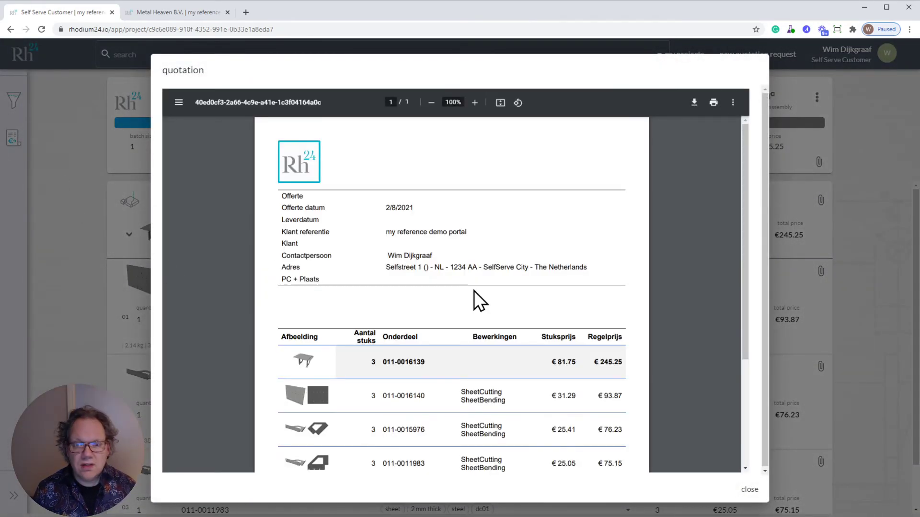
pyautogui.scroll(-3, 639, 341)
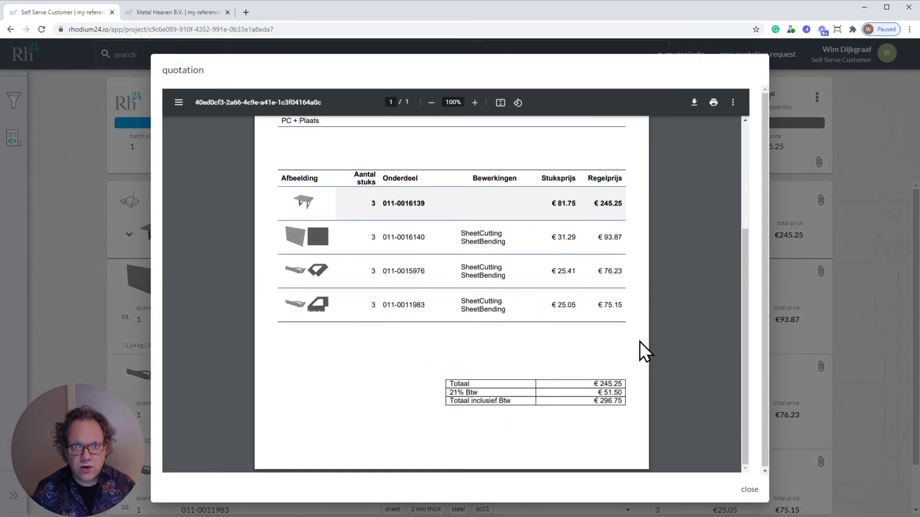
pyautogui.scroll(3, 639, 341)
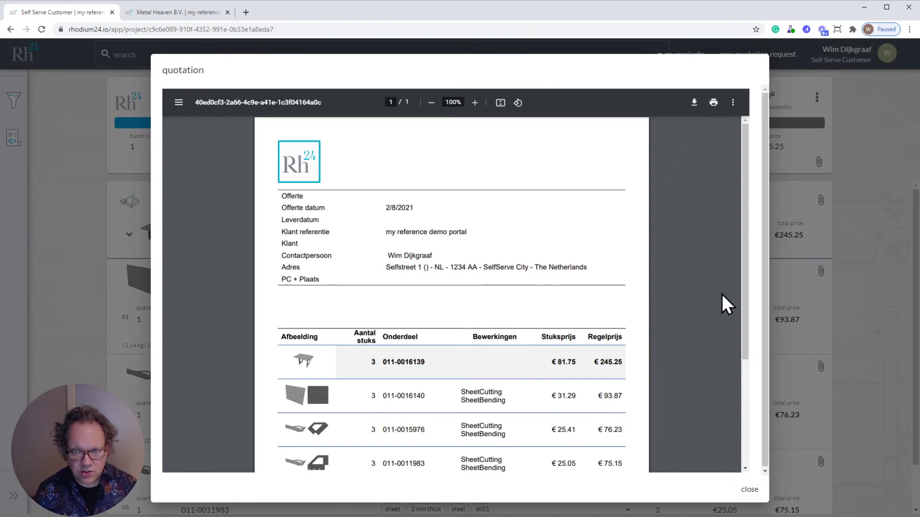
pyautogui.click(749, 489)
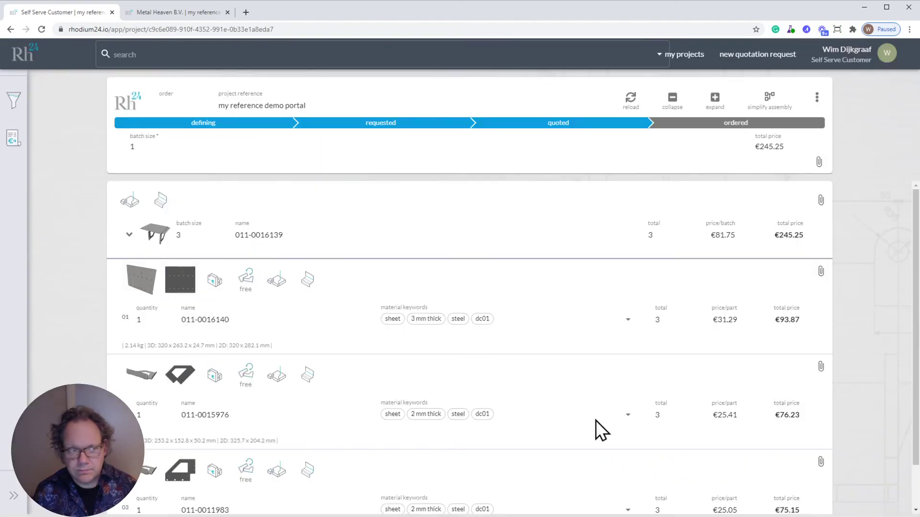
# Step: Advance the project to ordered and check the Metal Heaven B.V. supplier view for the update
pyautogui.click(727, 122)
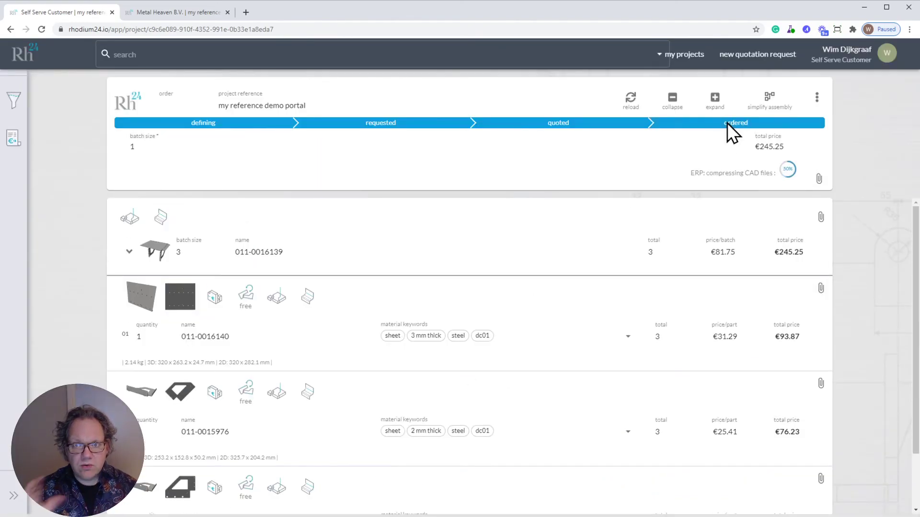
pyautogui.click(185, 11)
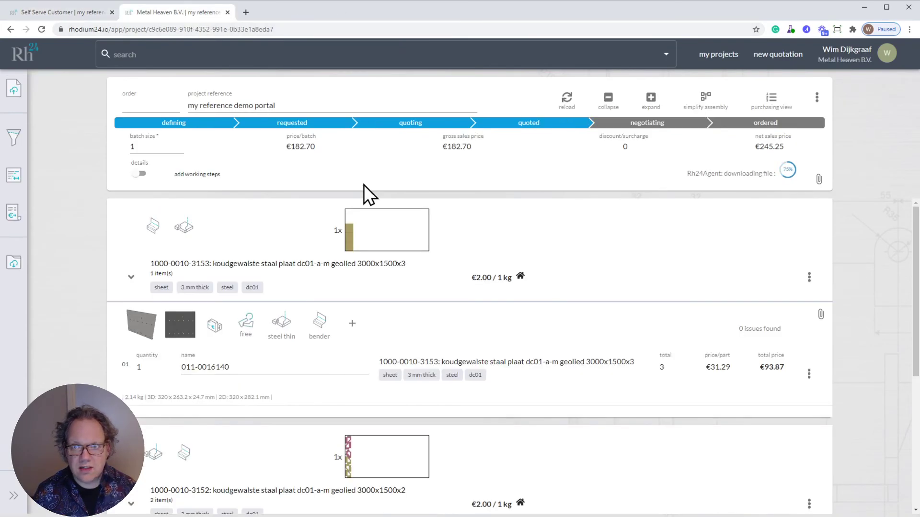